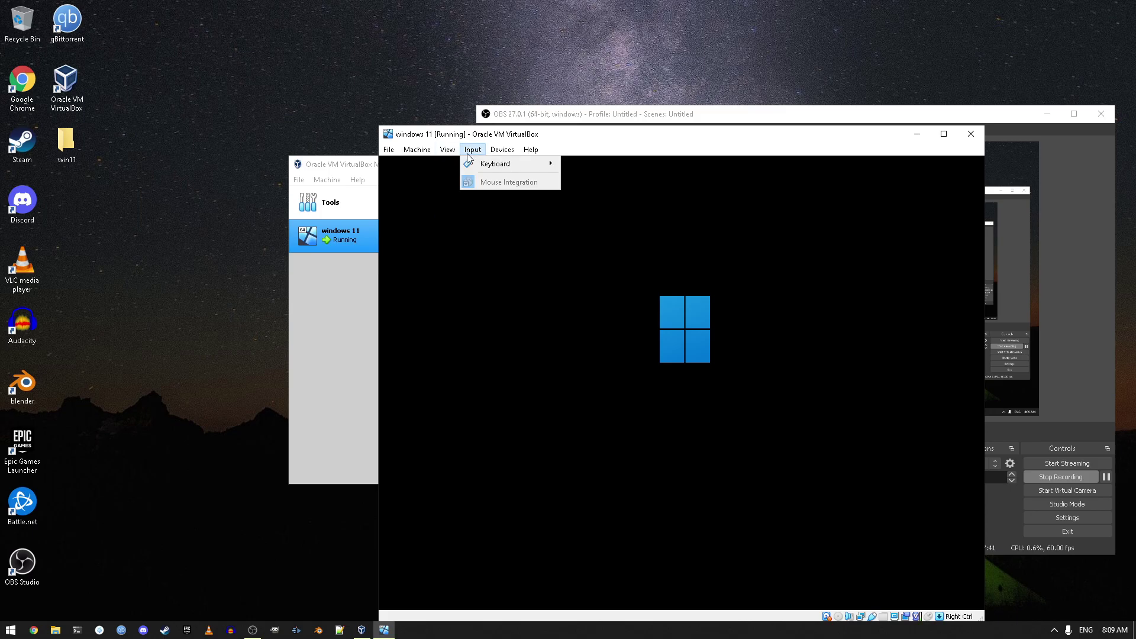
# Step: Reposition the VM window toward the top-left of the screen
pyautogui.click(657, 136)
pyautogui.moveTo(657, 136); pyautogui.dragTo(556, 25)
pyautogui.click(165, 351)
pyautogui.moveTo(148, 271); pyautogui.dragTo(145, 300)
pyautogui.moveTo(224, 273); pyautogui.dragTo(152, 344)
# Step: Close Chrome, maximize the VM window, and choose 'Set up for personal use'
pyautogui.click(34, 629)
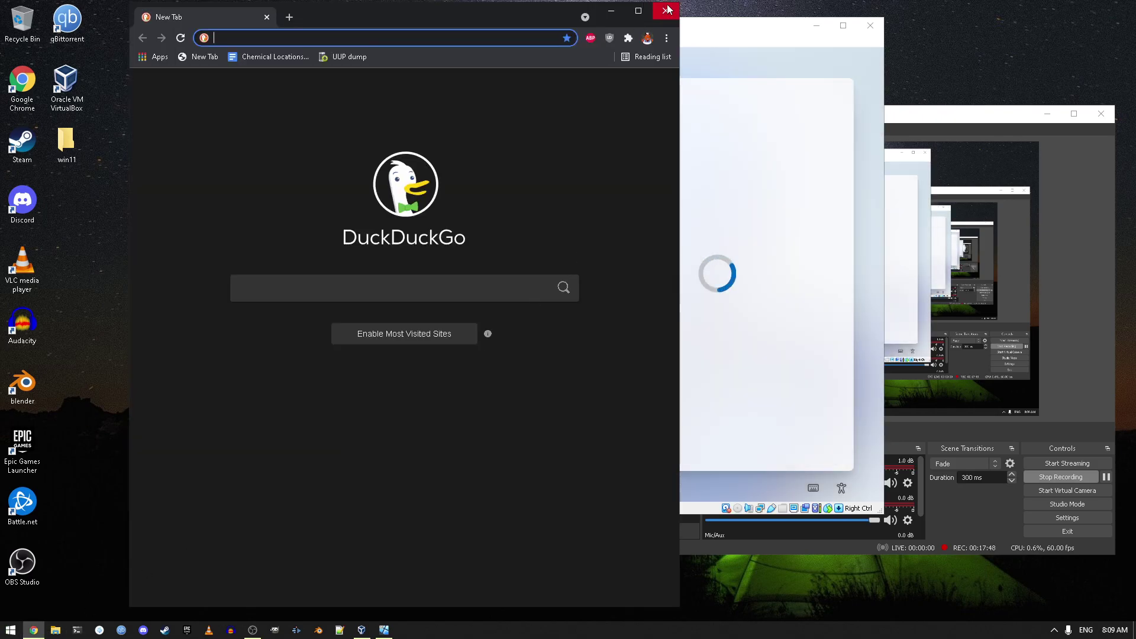
pyautogui.click(668, 9)
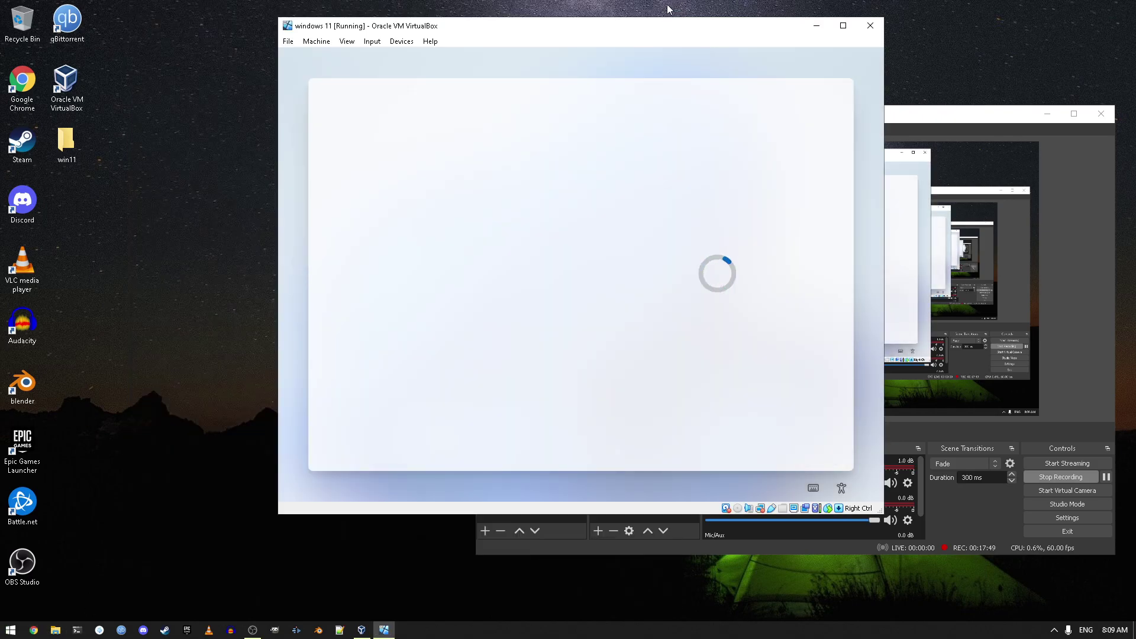
pyautogui.doubleClick(651, 22)
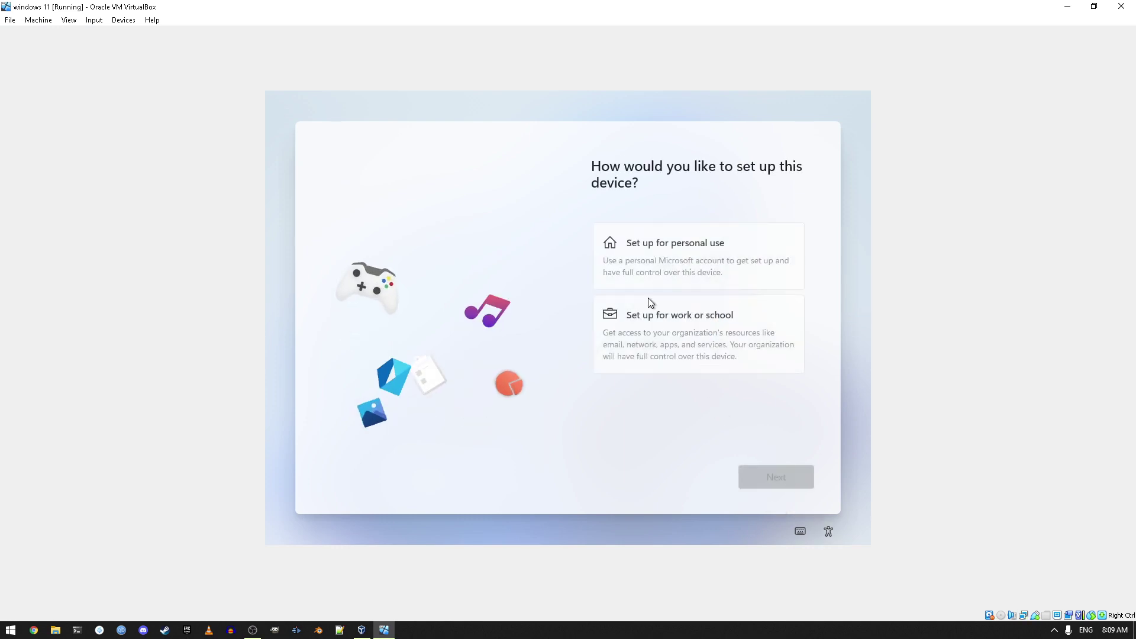
pyautogui.click(658, 251)
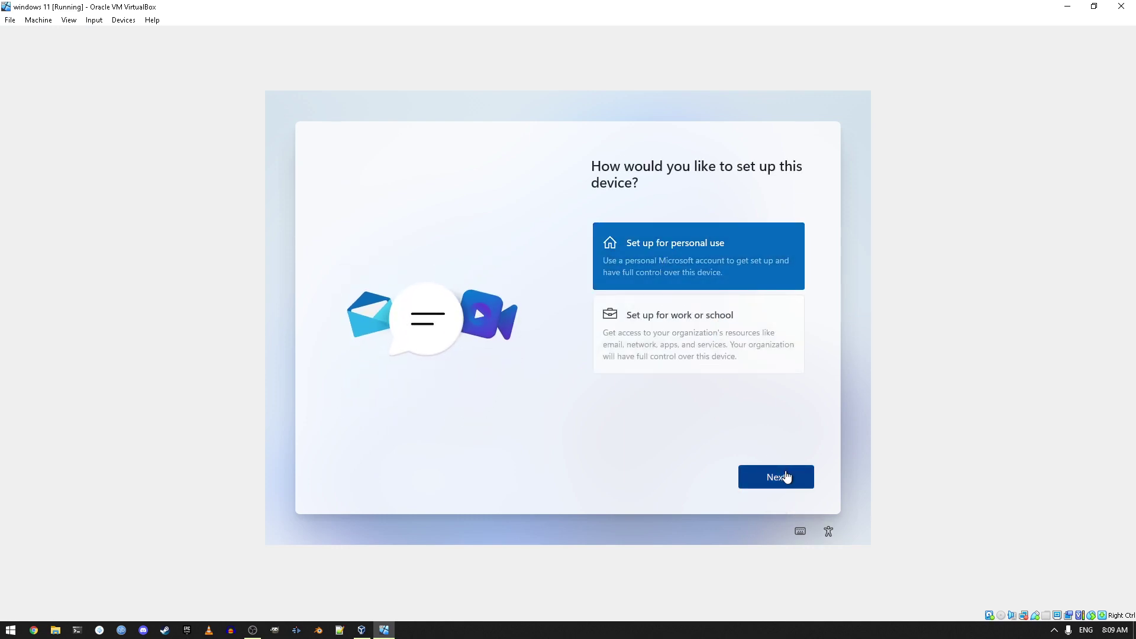
pyautogui.click(781, 480)
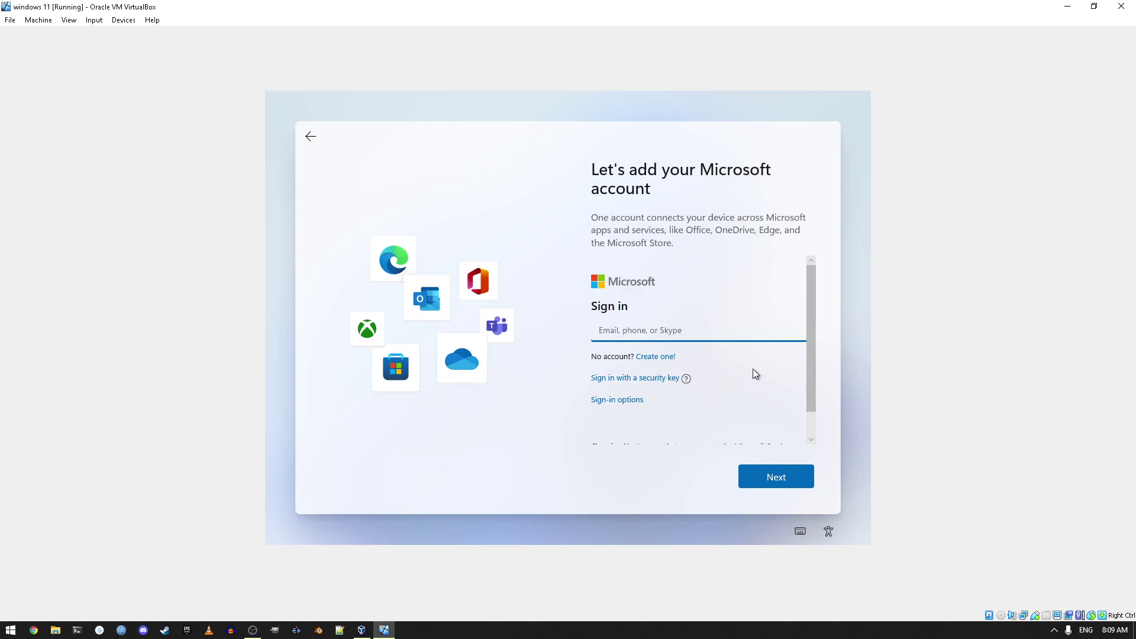
# Step: Sign in to Windows setup with the Microsoft account e-mail and its password
pyautogui.scroll(-1, 752, 368)
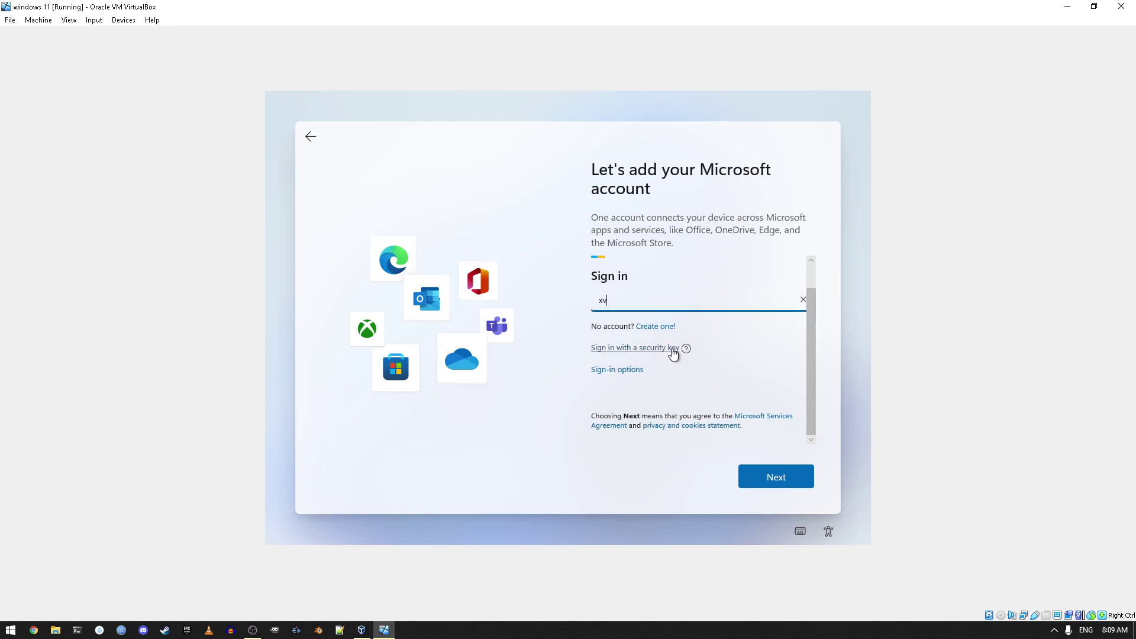
pyautogui.press('BackSpace')
pyautogui.press('BackSpace')
pyautogui.press('BackSpace')
pyautogui.press('BackSpace')
pyautogui.press('BackSpace')
pyautogui.press('BackSpace')
pyautogui.press('BackSpace')
pyautogui.press('BackSpace')
pyautogui.press('BackSpace')
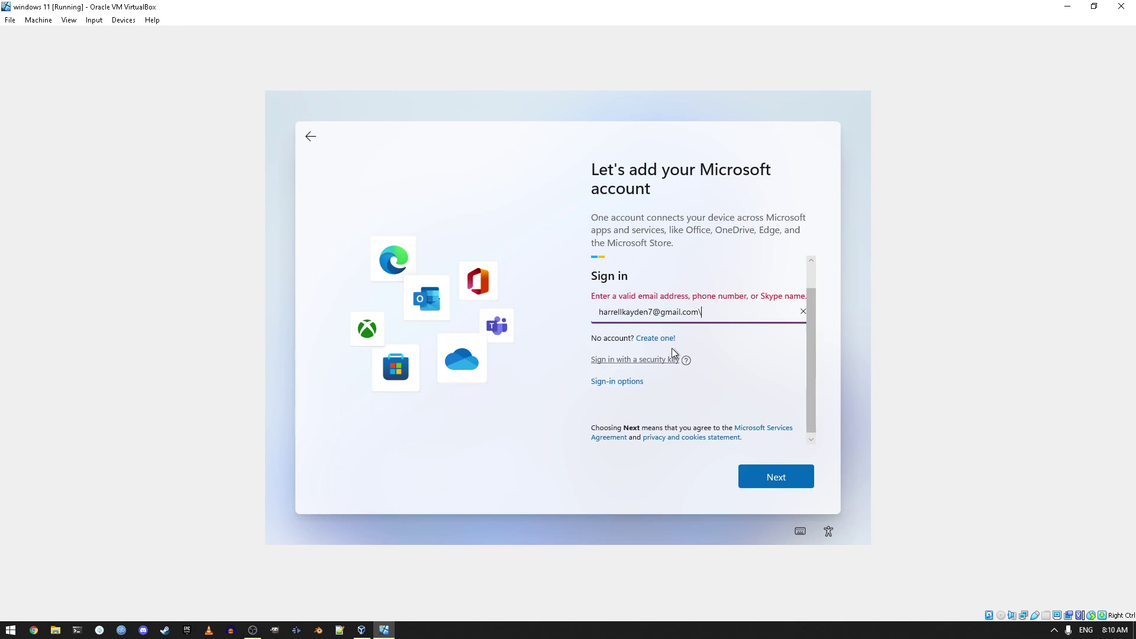
pyautogui.press('Return')
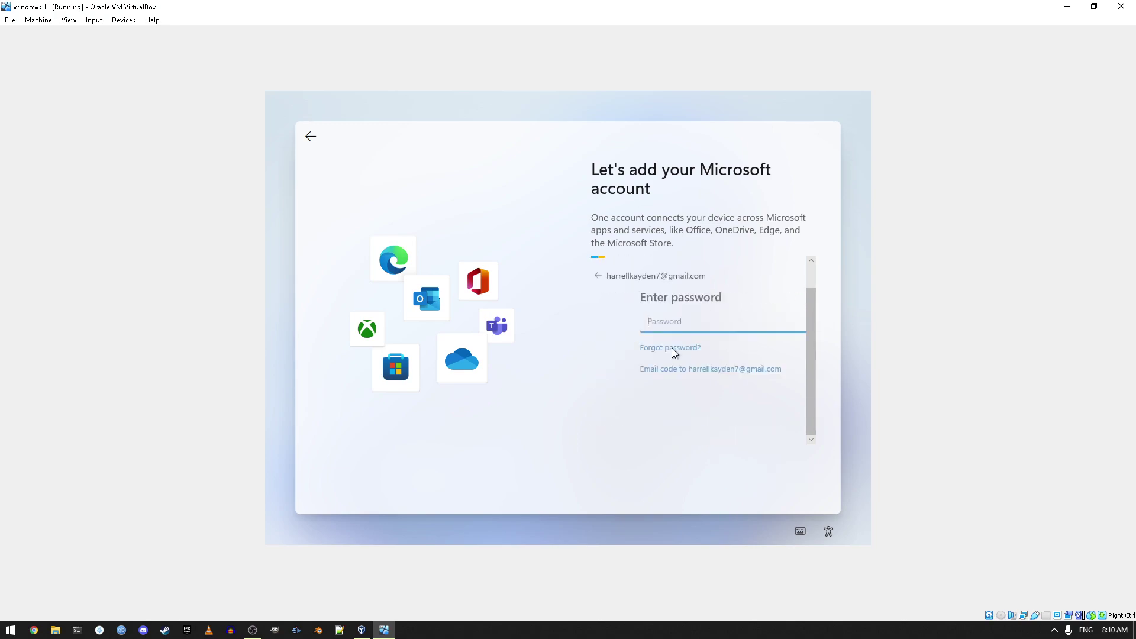
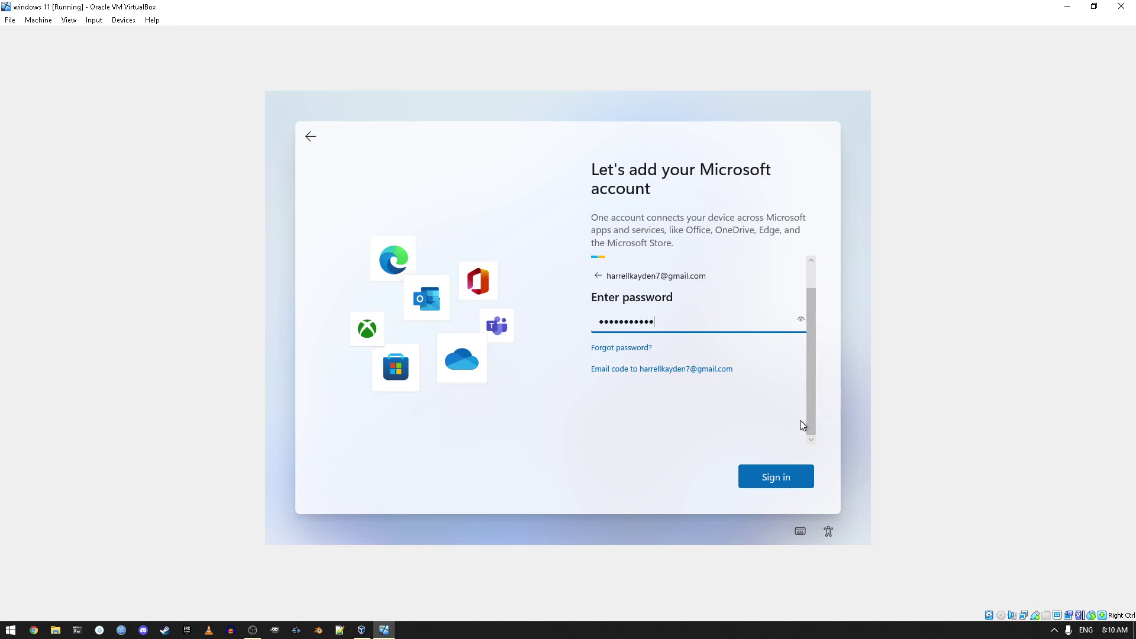
pyautogui.click(758, 477)
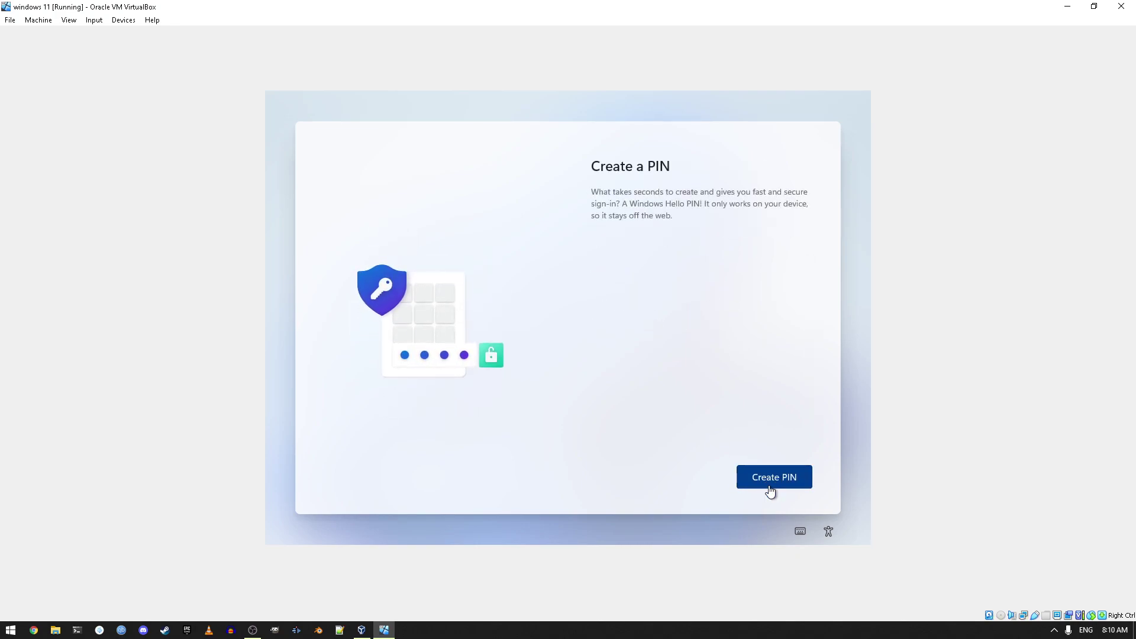
# Step: Create a 4-digit Windows Hello PIN, entered in New PIN and Confirm PIN
pyautogui.click(770, 491)
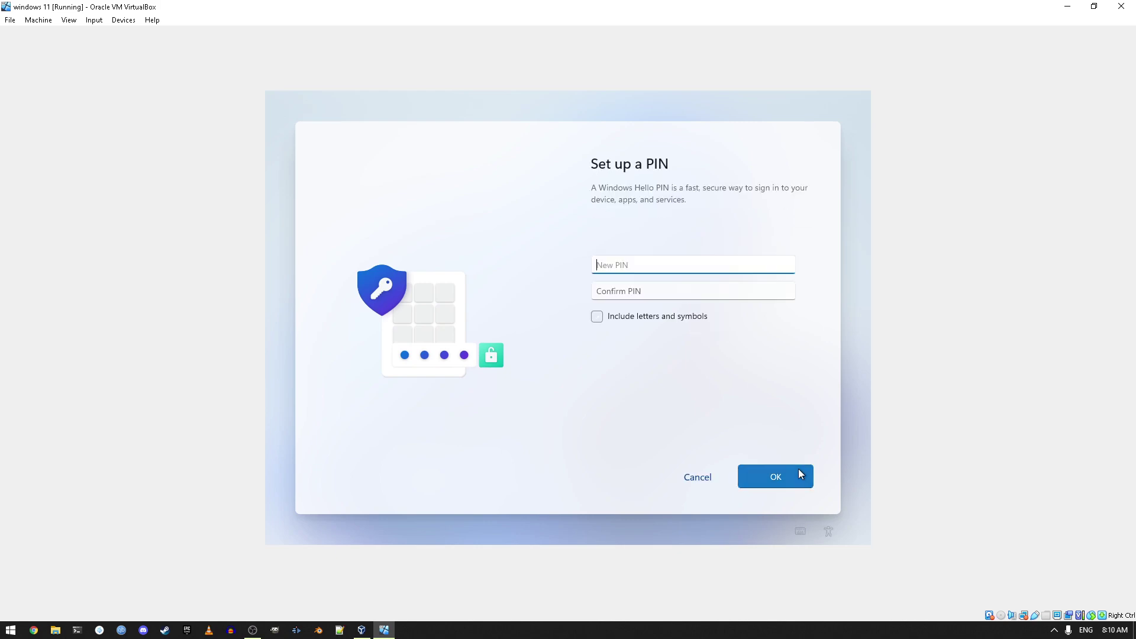
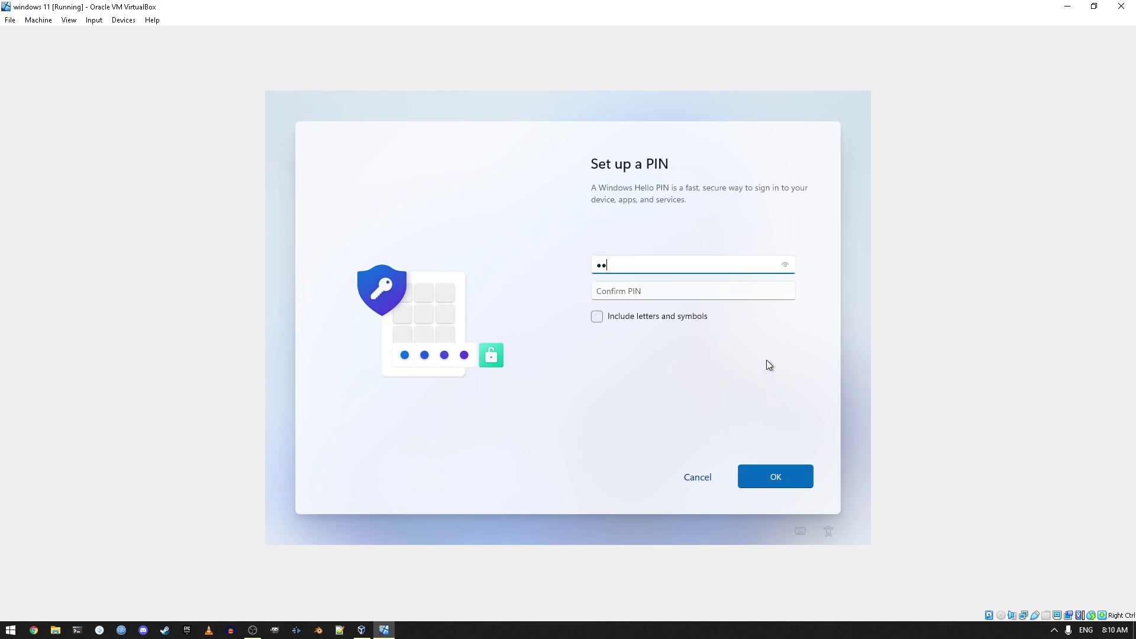
pyautogui.click(638, 291)
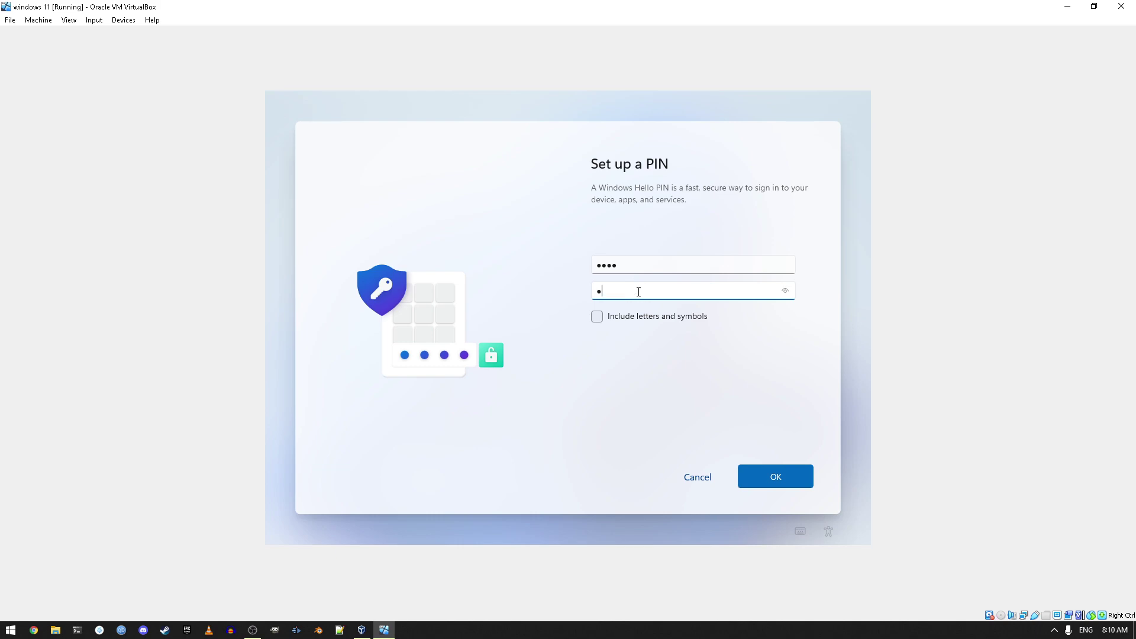
pyautogui.click(769, 467)
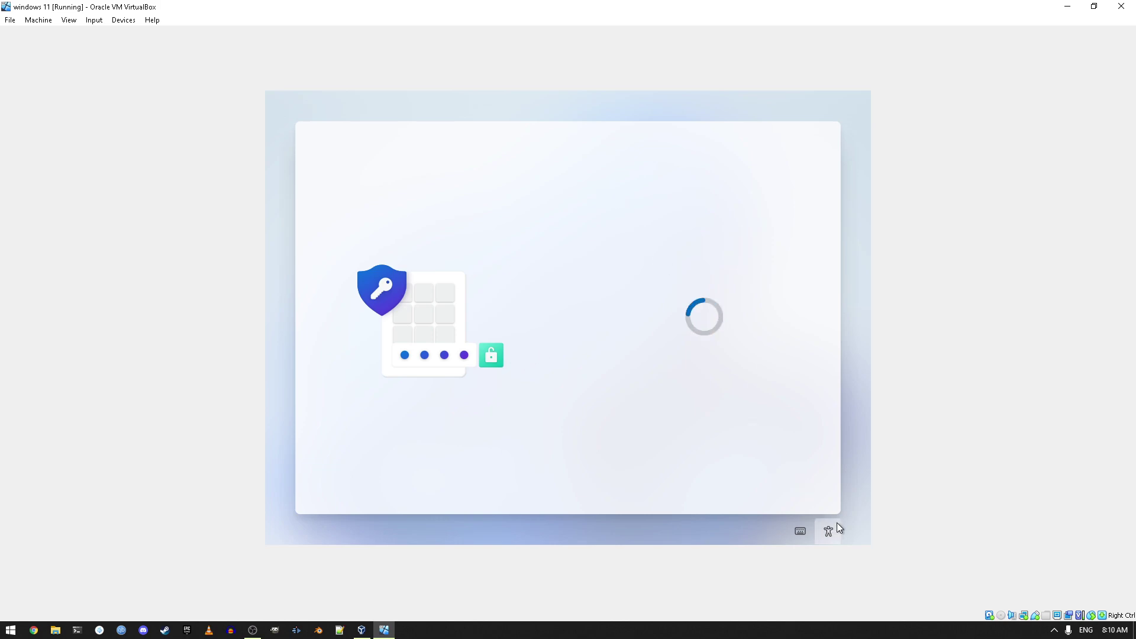
# Step: Choose new-device setup; turn off Location, Find my device, Inking & typing; diagnostics Required only
pyautogui.click(726, 358)
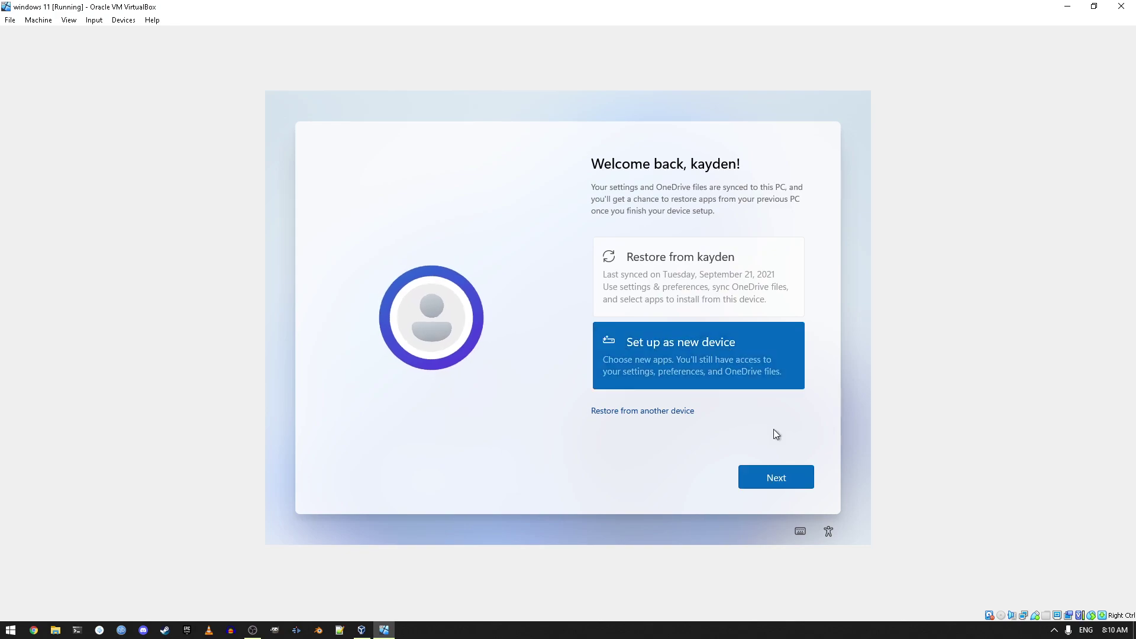
pyautogui.click(791, 486)
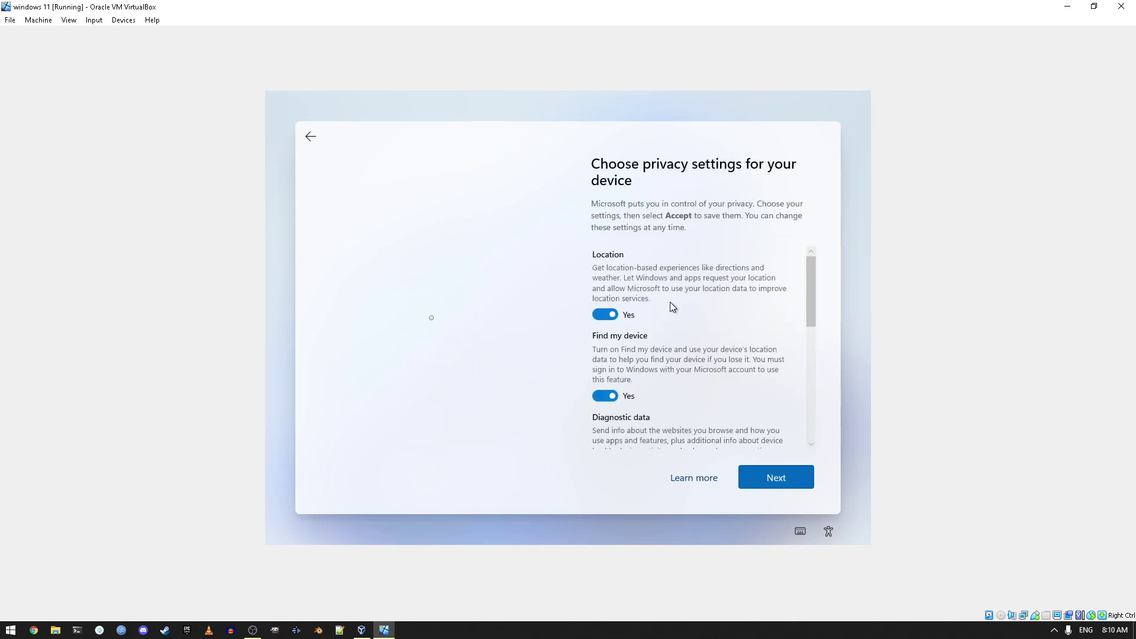
pyautogui.click(605, 315)
pyautogui.click(600, 385)
pyautogui.scroll(-3, 602, 368)
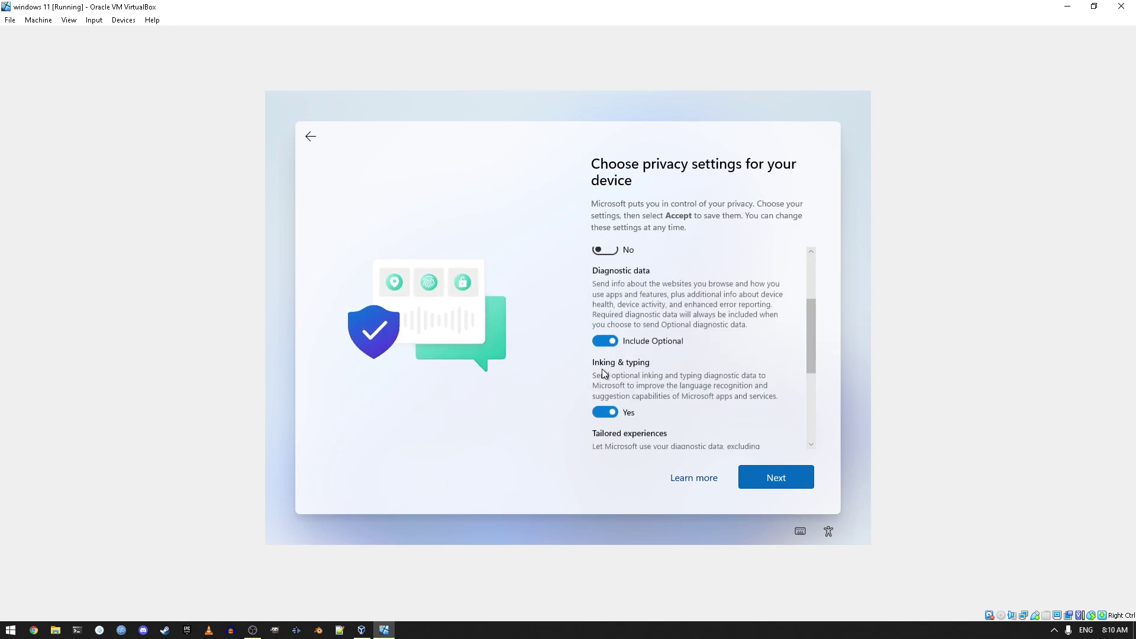
pyautogui.click(605, 336)
pyautogui.click(606, 404)
# Step: Turn off Tailored experiences and the Advertising ID, then accept the privacy settings
pyautogui.scroll(-3, 607, 402)
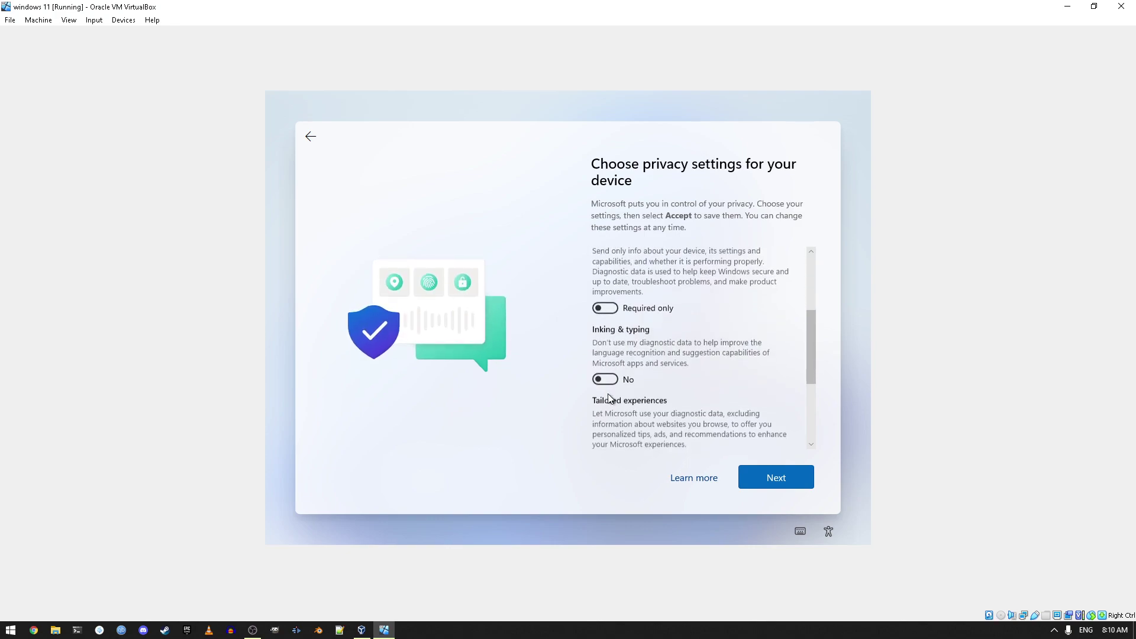
pyautogui.click(612, 380)
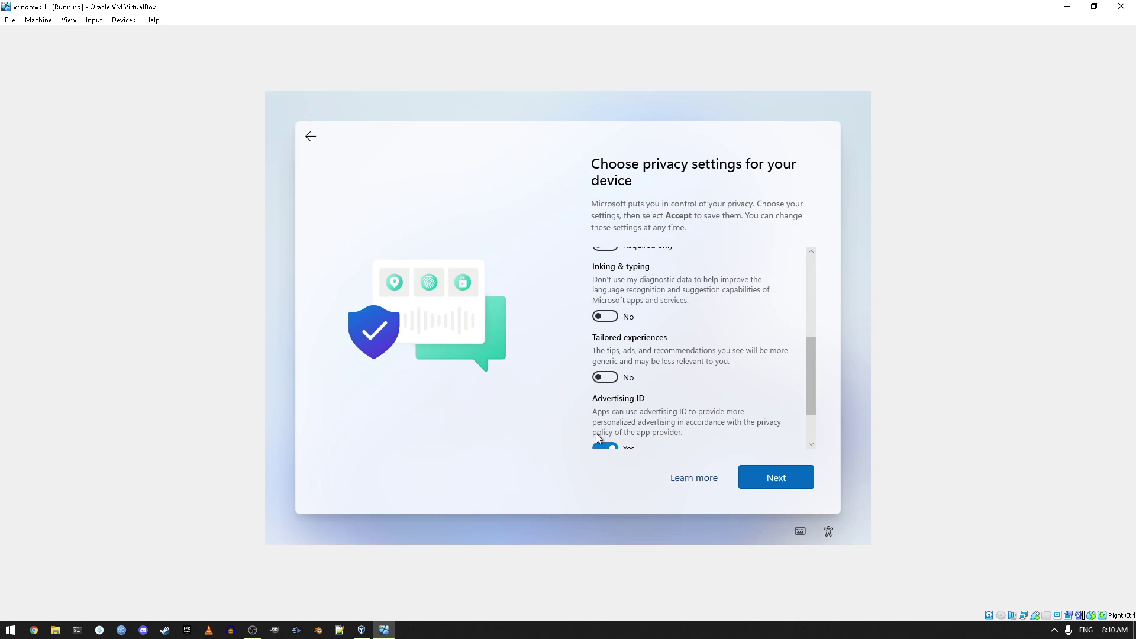
pyautogui.click(603, 446)
pyautogui.click(605, 445)
pyautogui.scroll(-1, 609, 432)
pyautogui.click(614, 419)
pyautogui.scroll(-3, 615, 419)
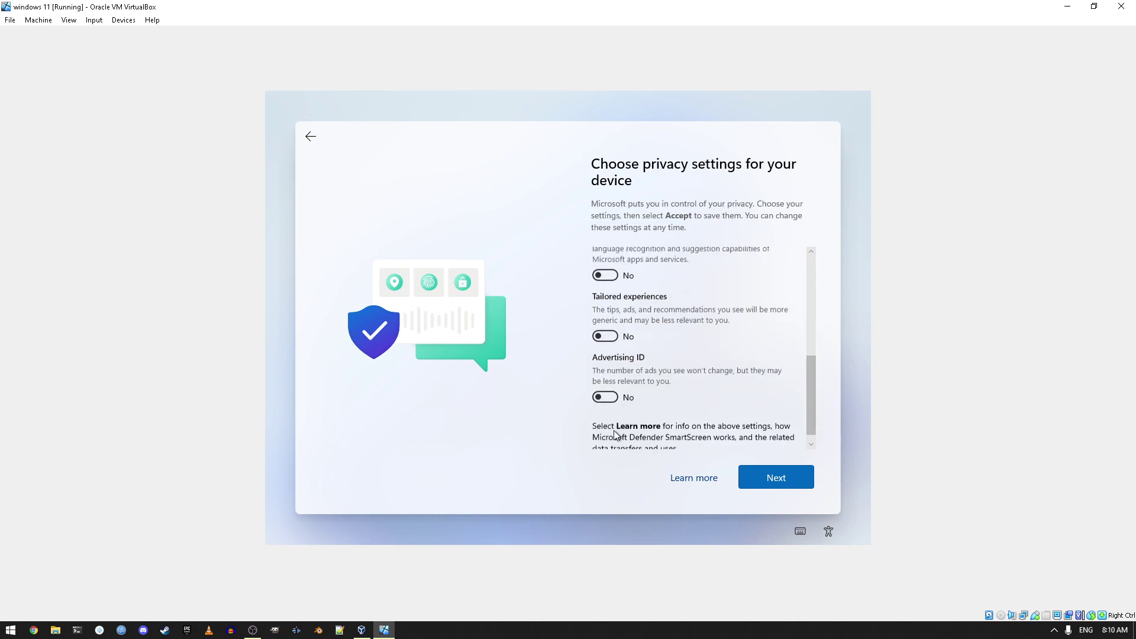
pyautogui.click(780, 480)
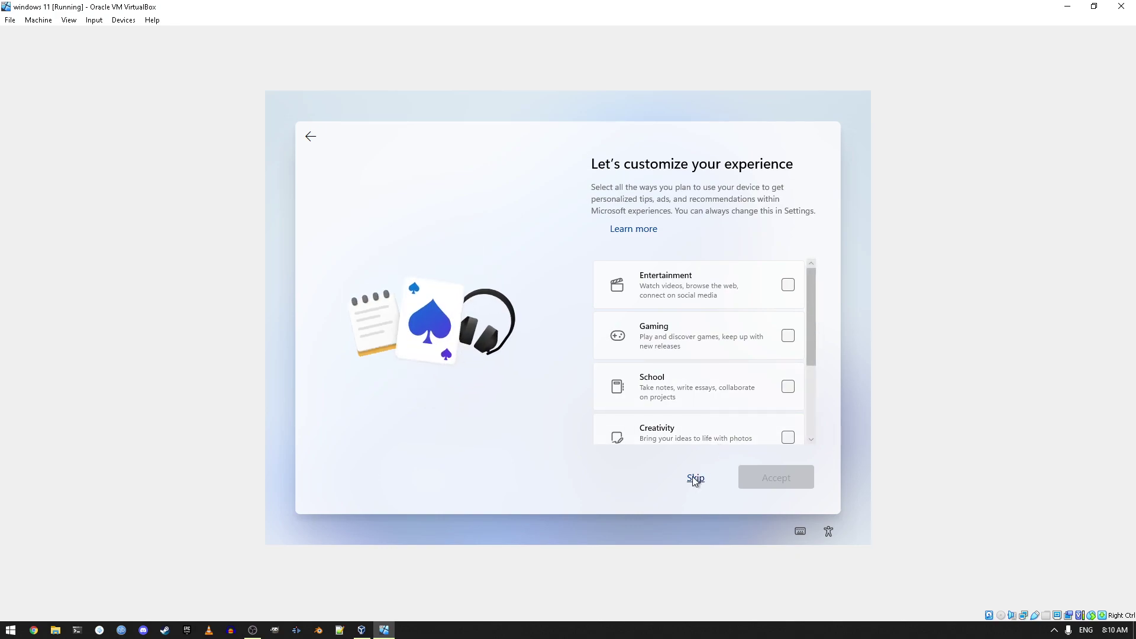
# Step: Skip experience customization and choose 'Don't back up my files' for OneDrive
pyautogui.click(695, 477)
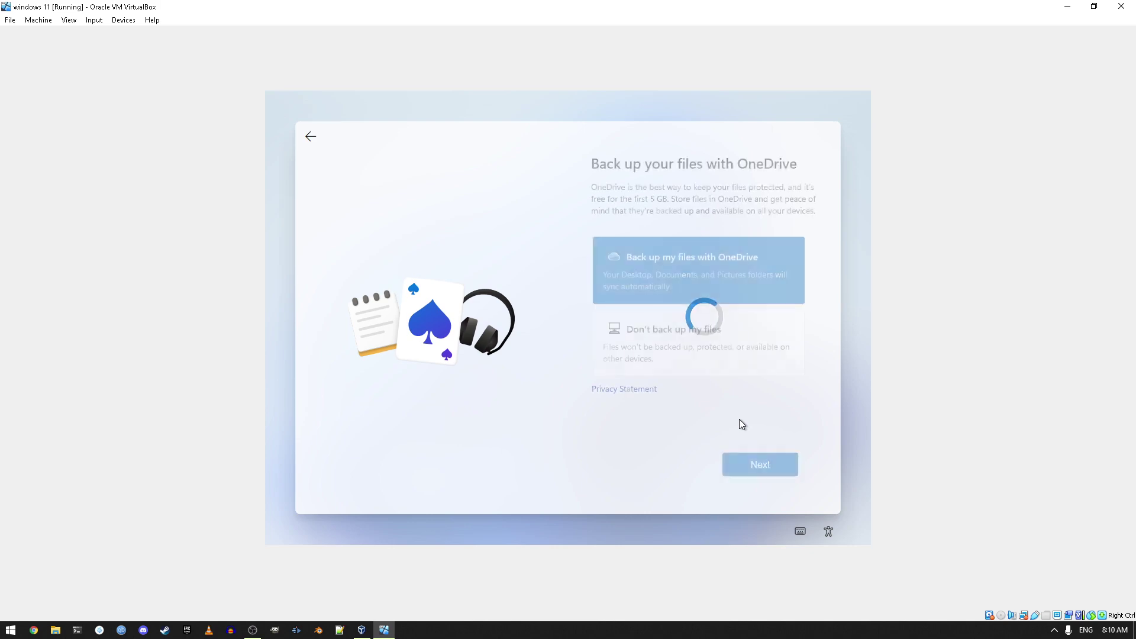
pyautogui.press('Down')
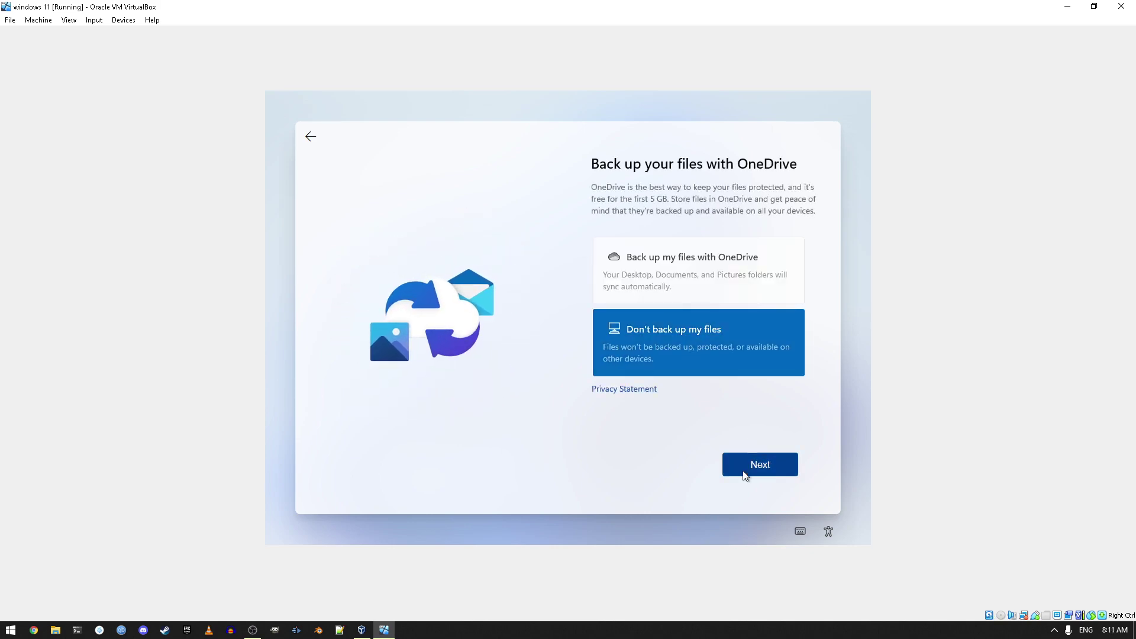
pyautogui.click(746, 472)
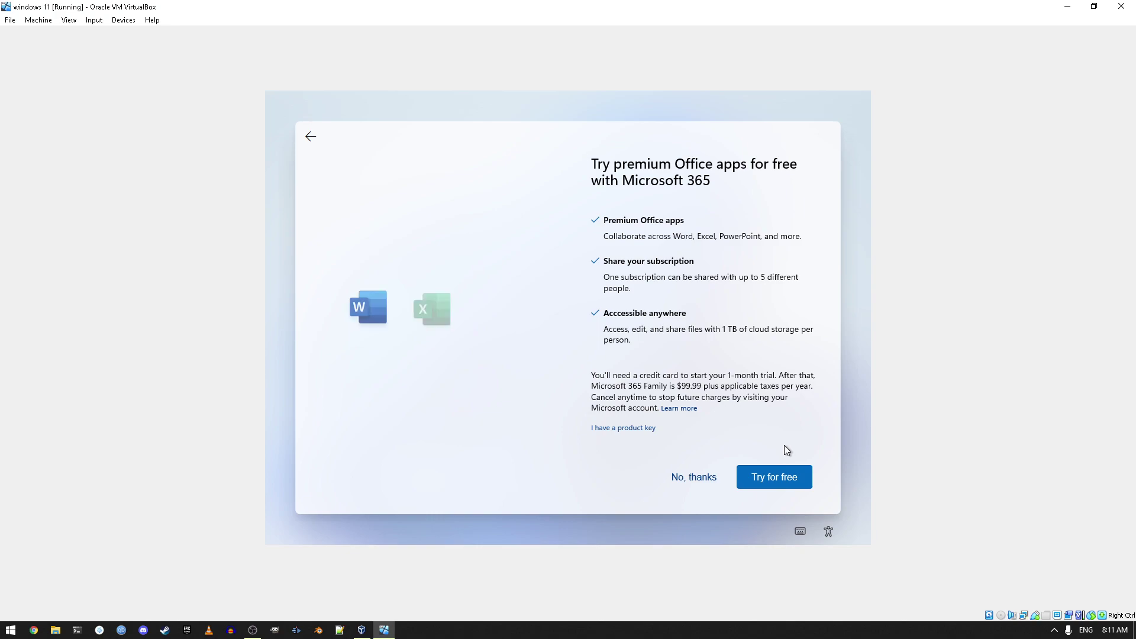
# Step: Decline the Microsoft 365 trial with 'No, thanks' and let setup finish
pyautogui.click(709, 479)
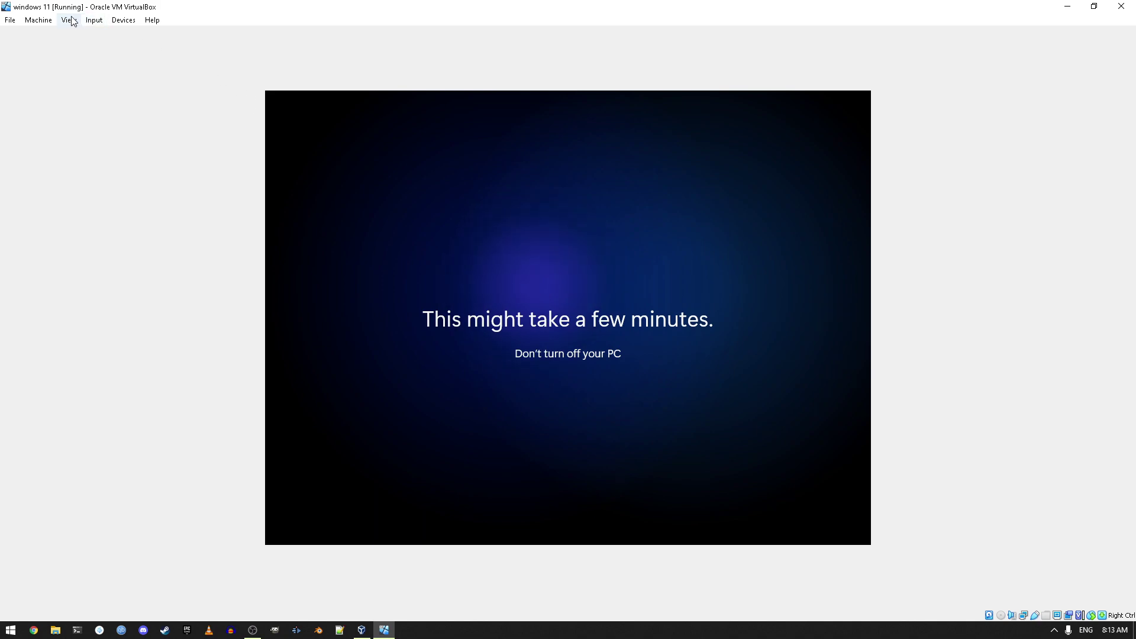
# Step: Restore and recenter the VirtualBox window, minimize OBS, and run the VM in full-screen mode
pyautogui.moveTo(71, 5); pyautogui.dragTo(171, 32)
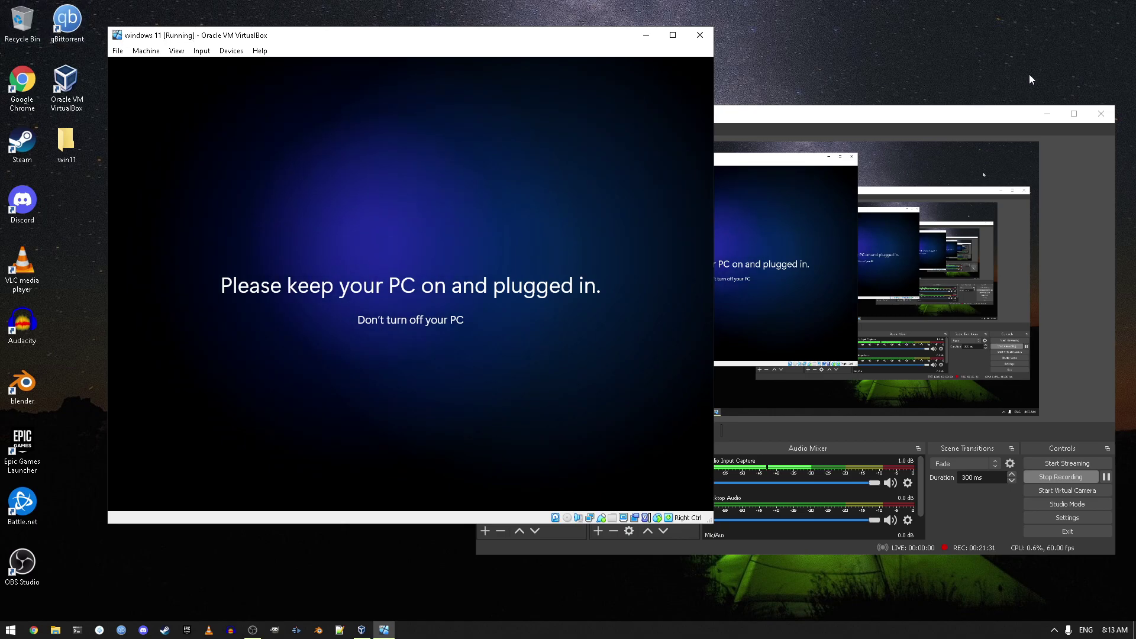
pyautogui.click(1047, 114)
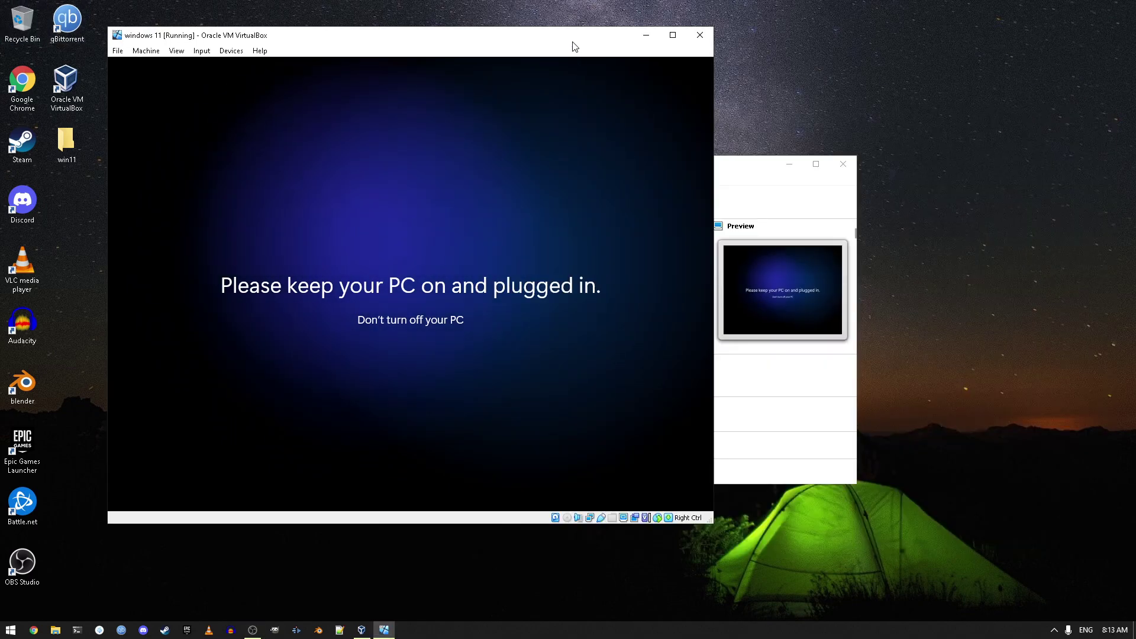
pyautogui.moveTo(571, 43); pyautogui.dragTo(690, 39)
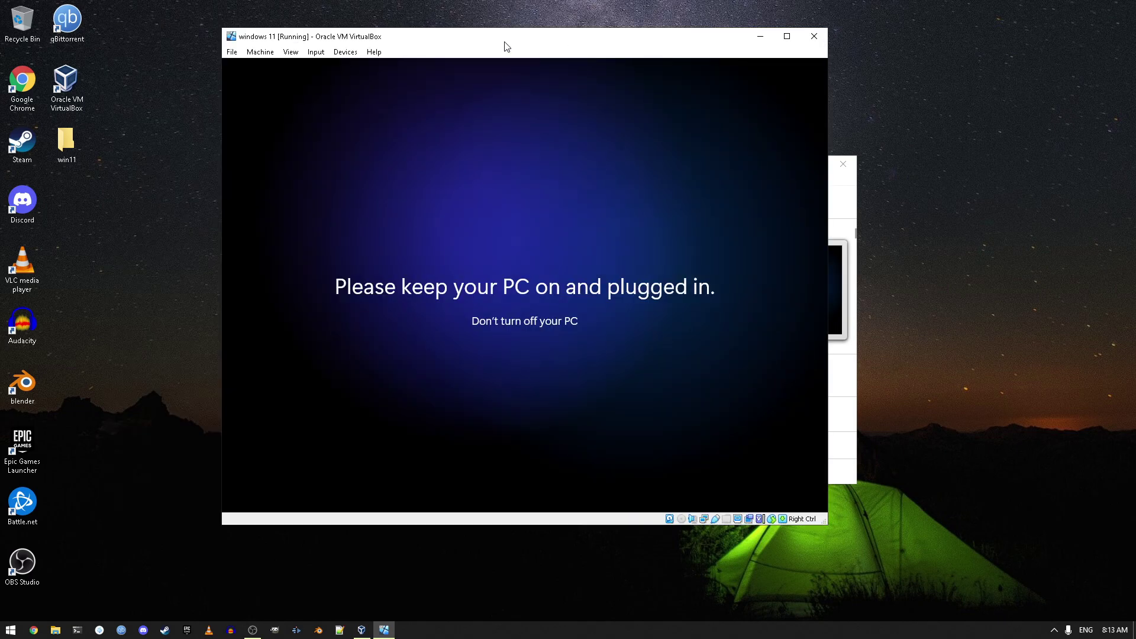
pyautogui.click(293, 53)
pyautogui.click(300, 64)
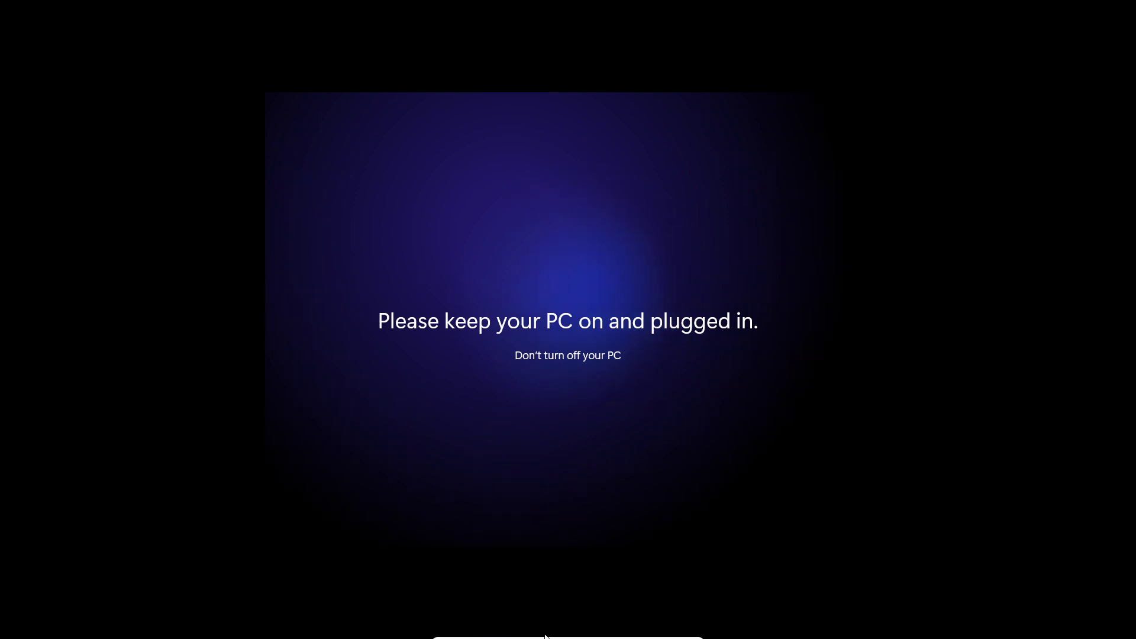
pyautogui.moveTo(541, 636)
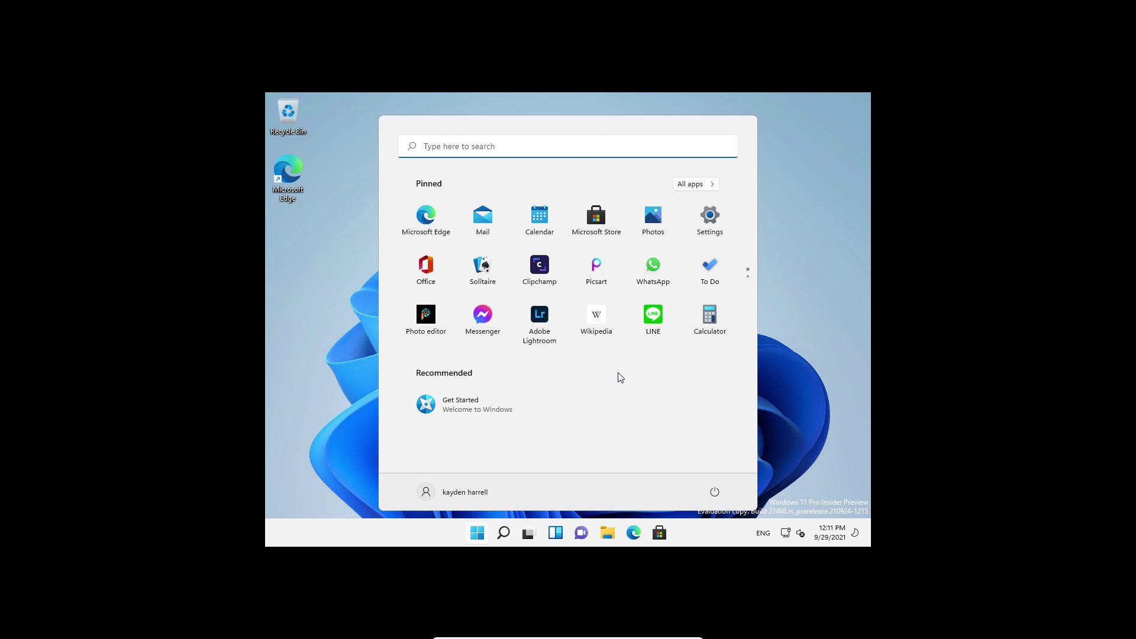
# Step: Close the Start menu and insert the Guest Additions CD image from the Devices menu
pyautogui.click(571, 523)
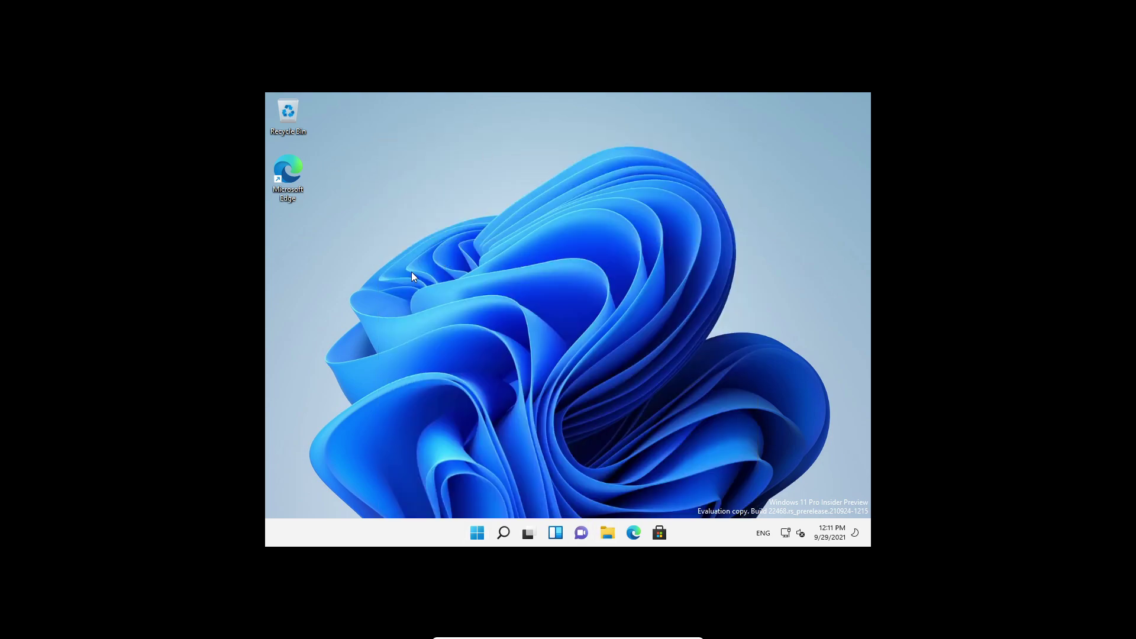
pyautogui.click(564, 633)
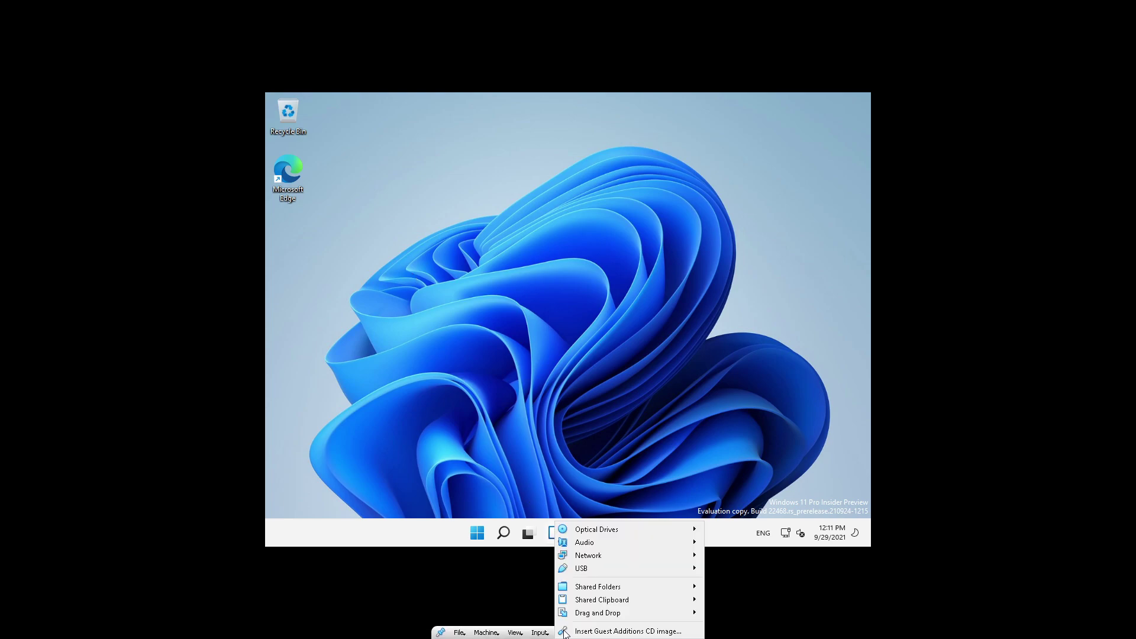
pyautogui.click(565, 632)
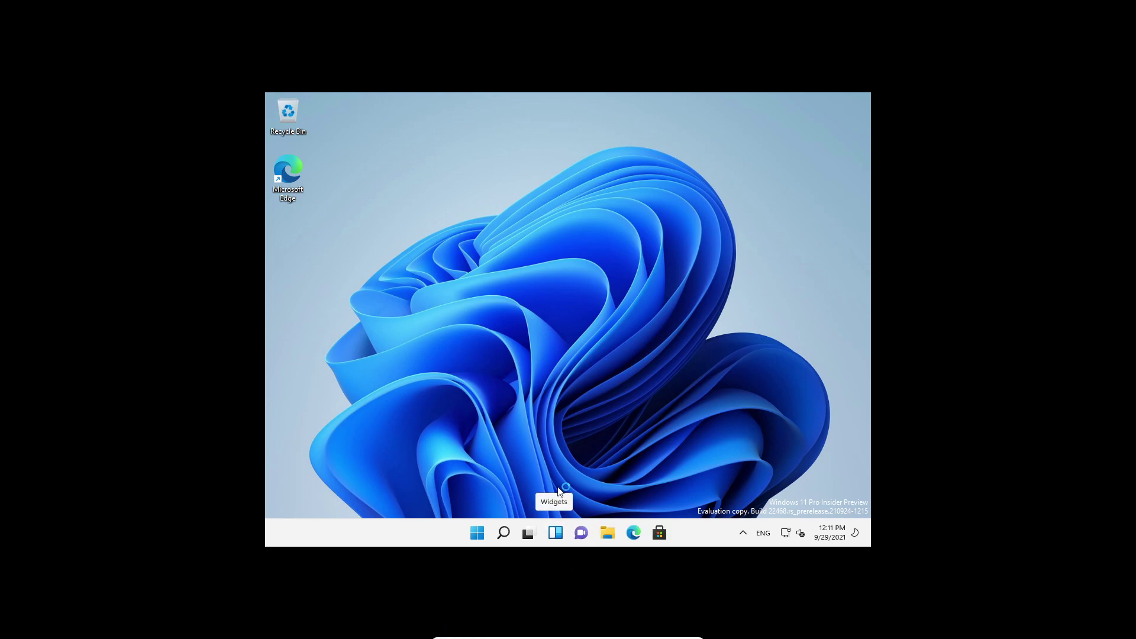
# Step: Launch VBoxWindowsAdditions.exe from the disc's AutoPlay prompt and allow it in UAC
pyautogui.click(725, 480)
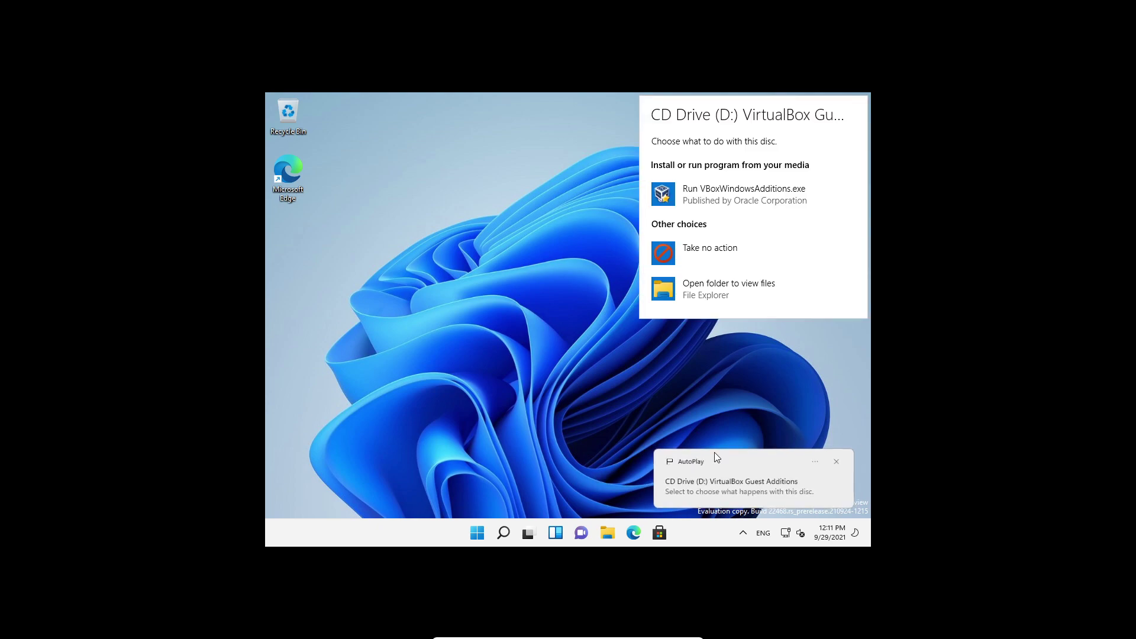
pyautogui.click(719, 201)
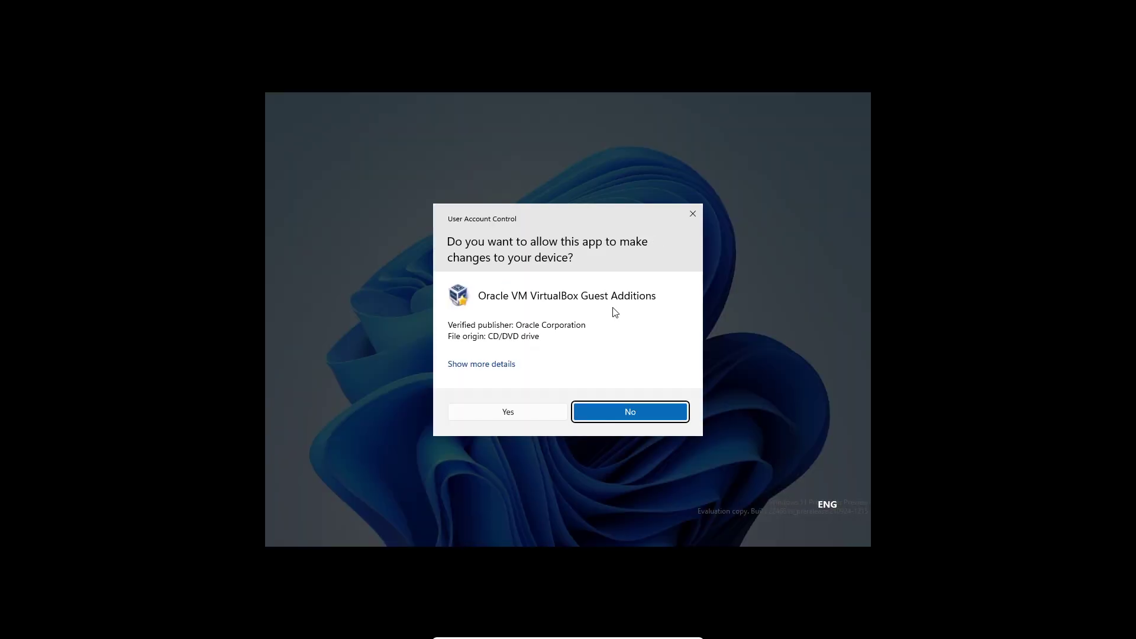
pyautogui.click(531, 411)
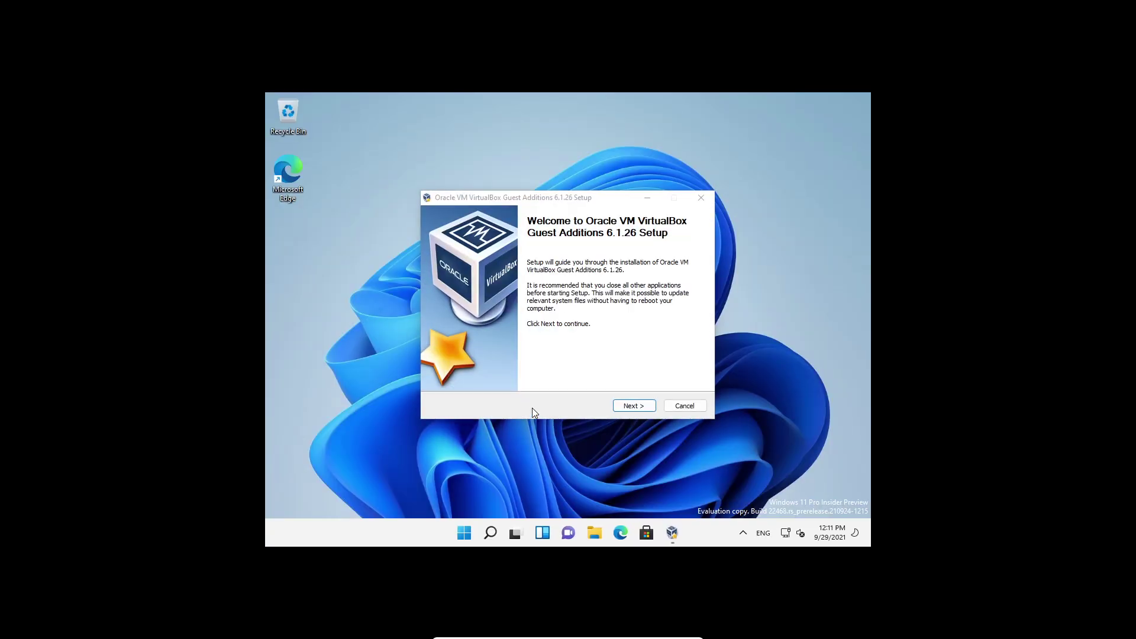
# Step: Install Guest Additions 6.1.26 in the default folder, approve the Oracle driver, and reboot now
pyautogui.click(631, 406)
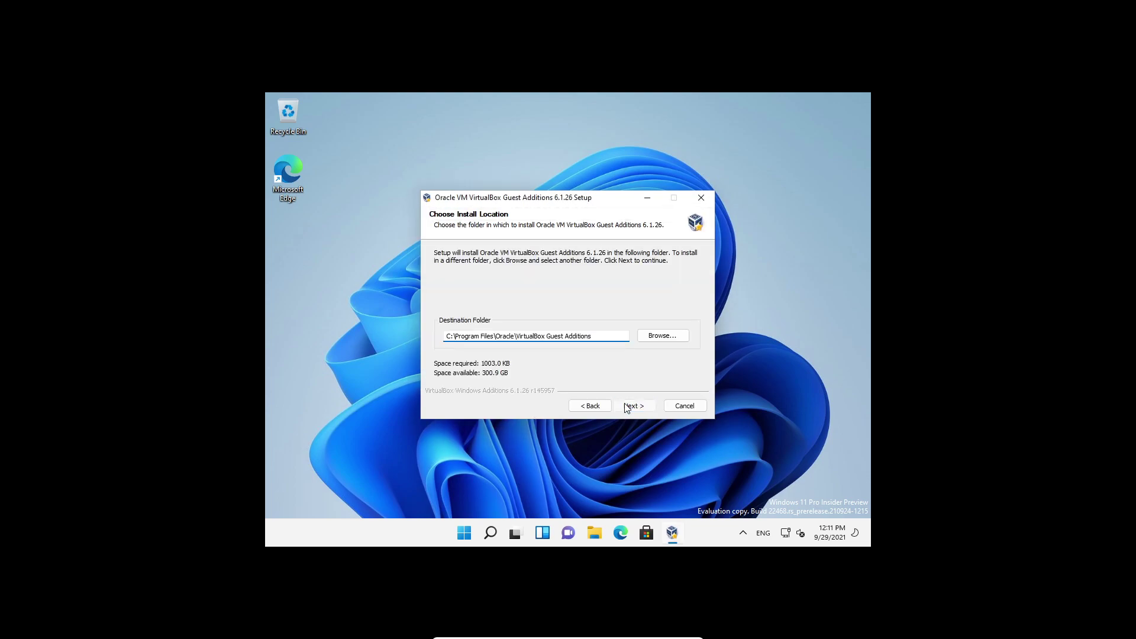
pyautogui.click(629, 405)
pyautogui.click(625, 404)
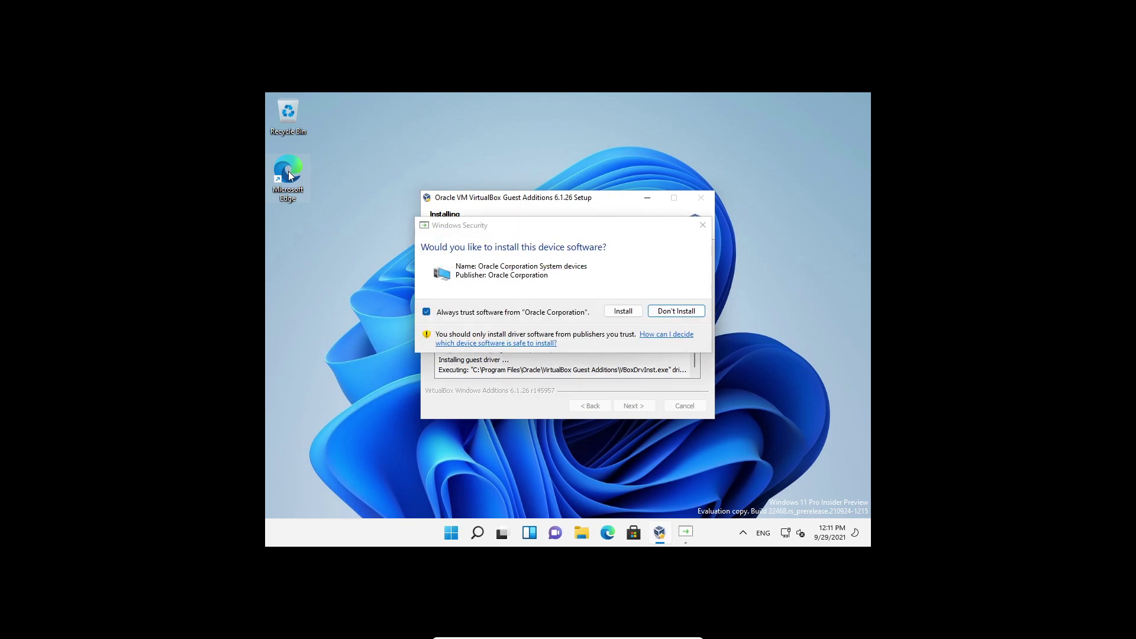
pyautogui.click(622, 309)
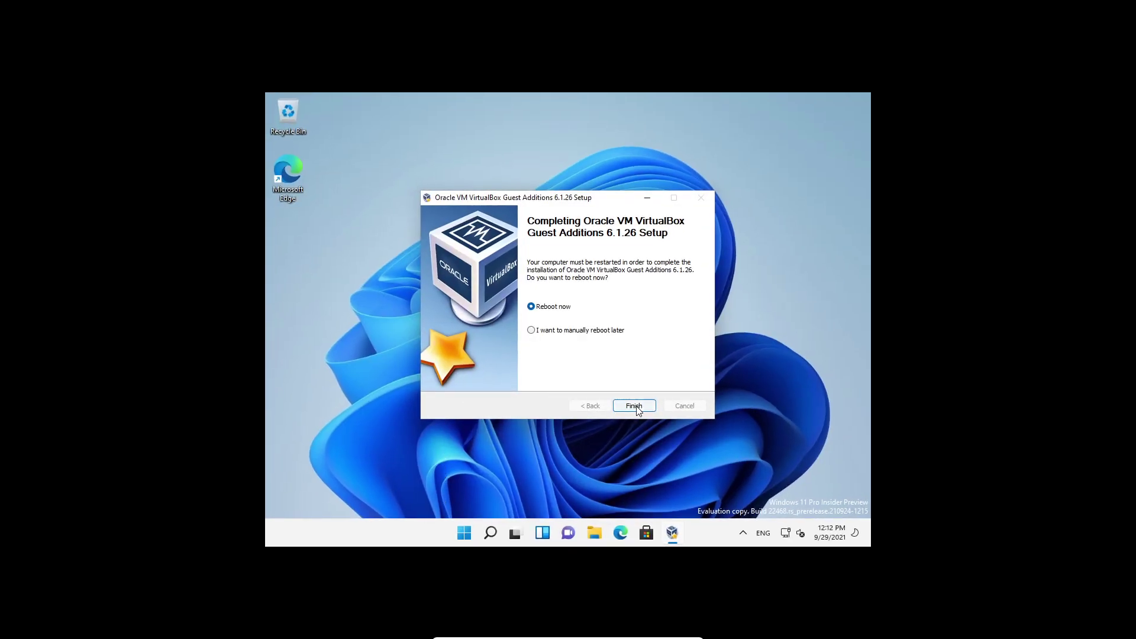
pyautogui.click(634, 406)
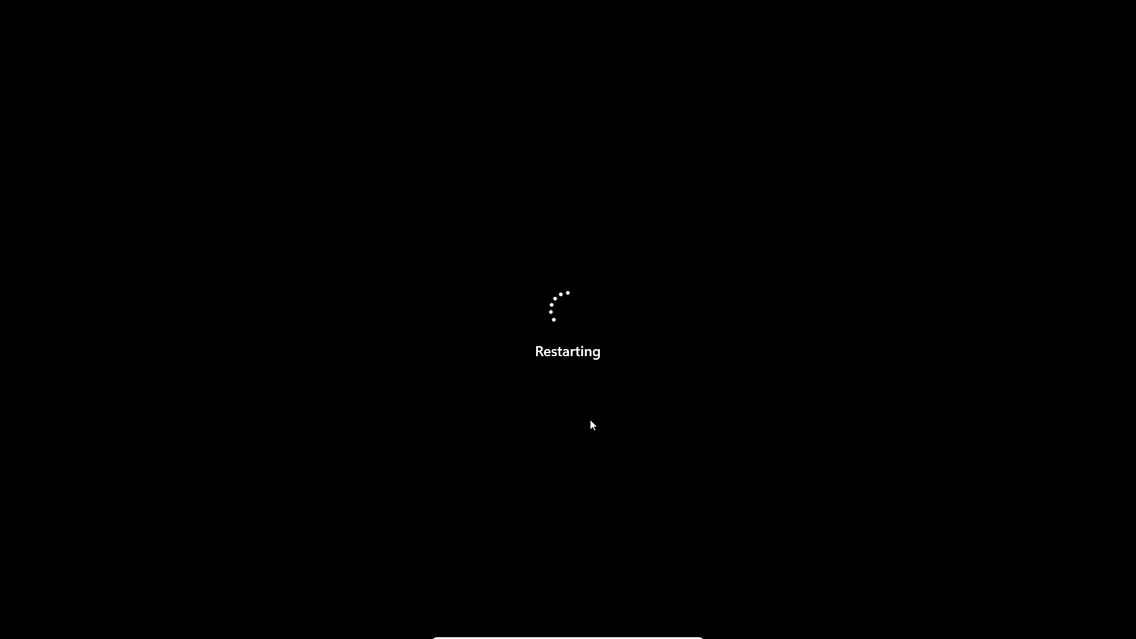
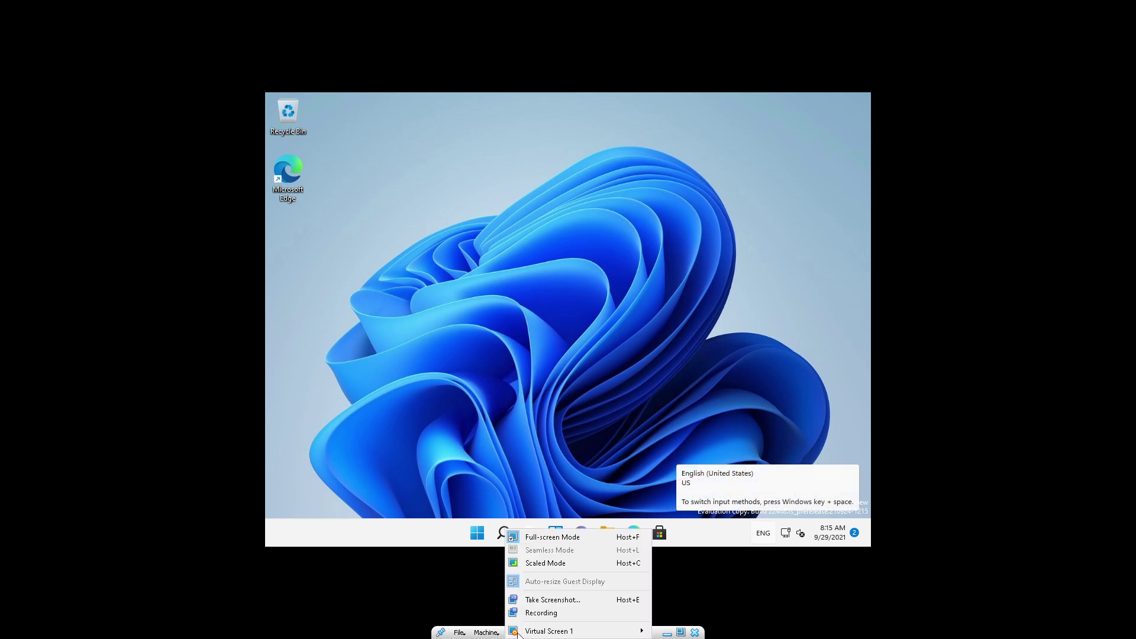
# Step: Toggle the VM out of and back into full-screen mode, then dismiss the OneDrive privacy notice
pyautogui.click(587, 534)
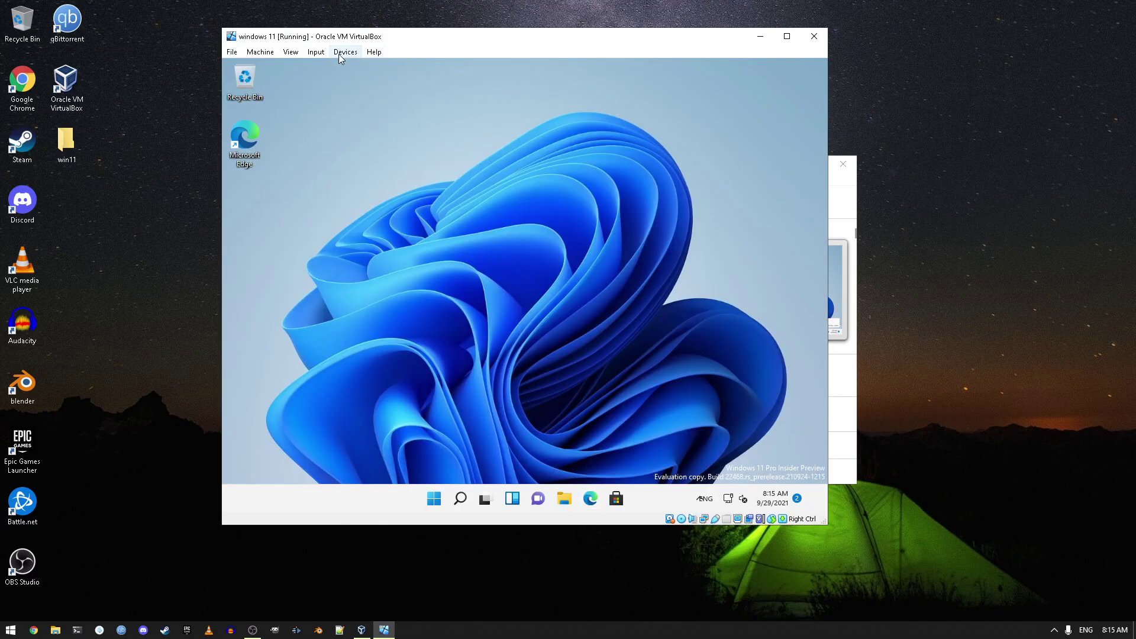
pyautogui.click(291, 52)
pyautogui.click(298, 67)
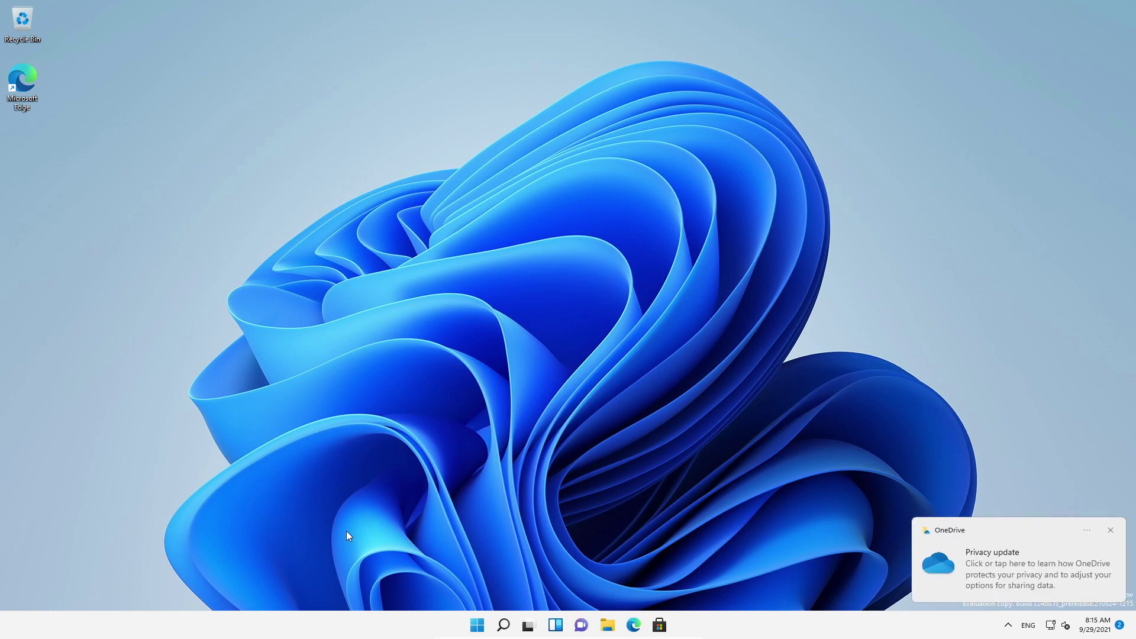
pyautogui.click(1110, 531)
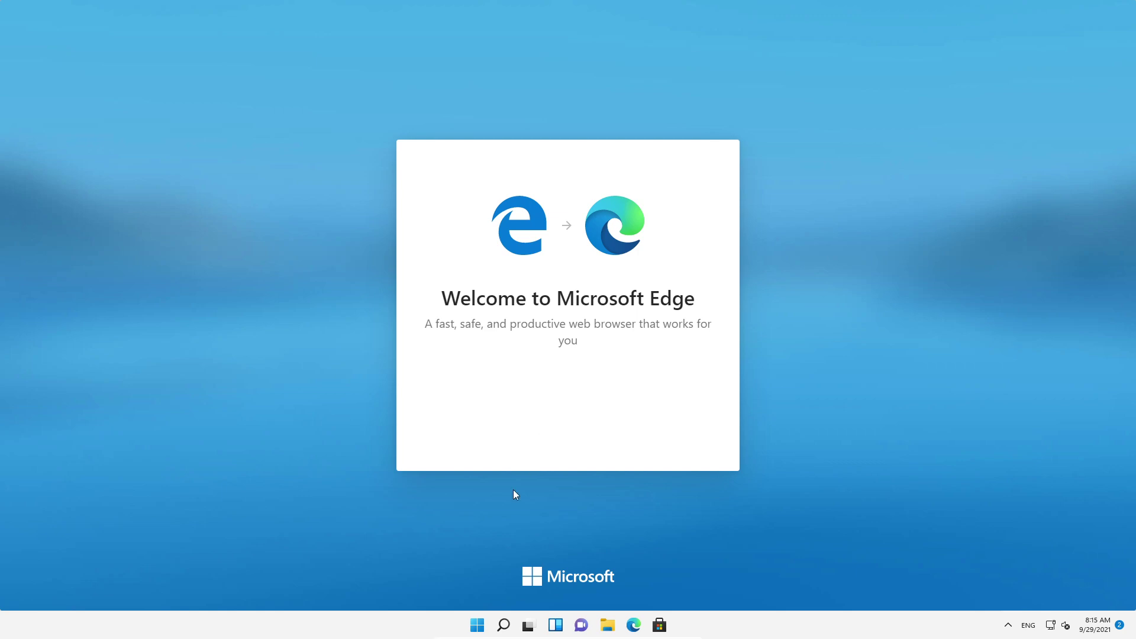
# Step: Bring up the pinned apps and the Adobe Lightroom entry's options, then close them without choosing anything
pyautogui.click(488, 627)
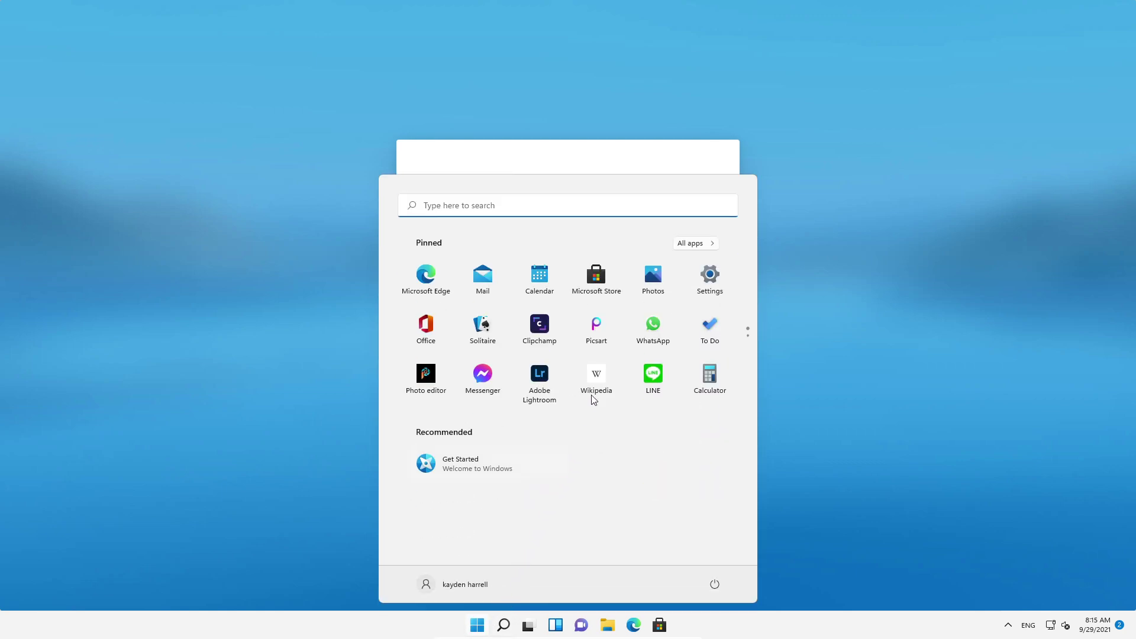
pyautogui.rightClick(539, 379)
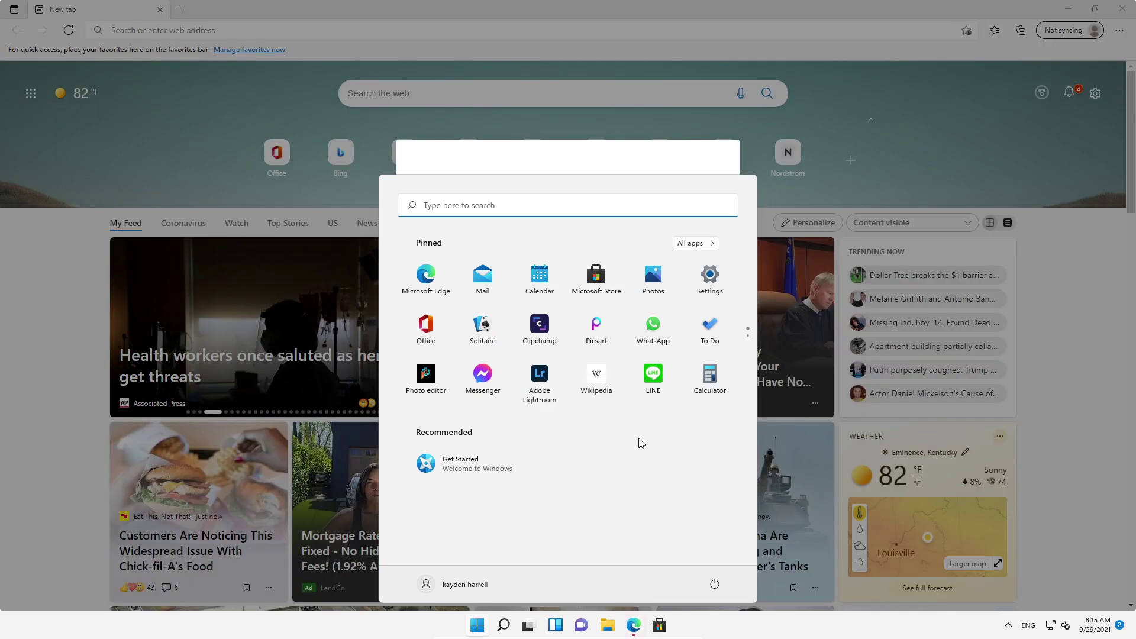
pyautogui.rightClick(545, 380)
pyautogui.click(603, 542)
pyautogui.click(534, 27)
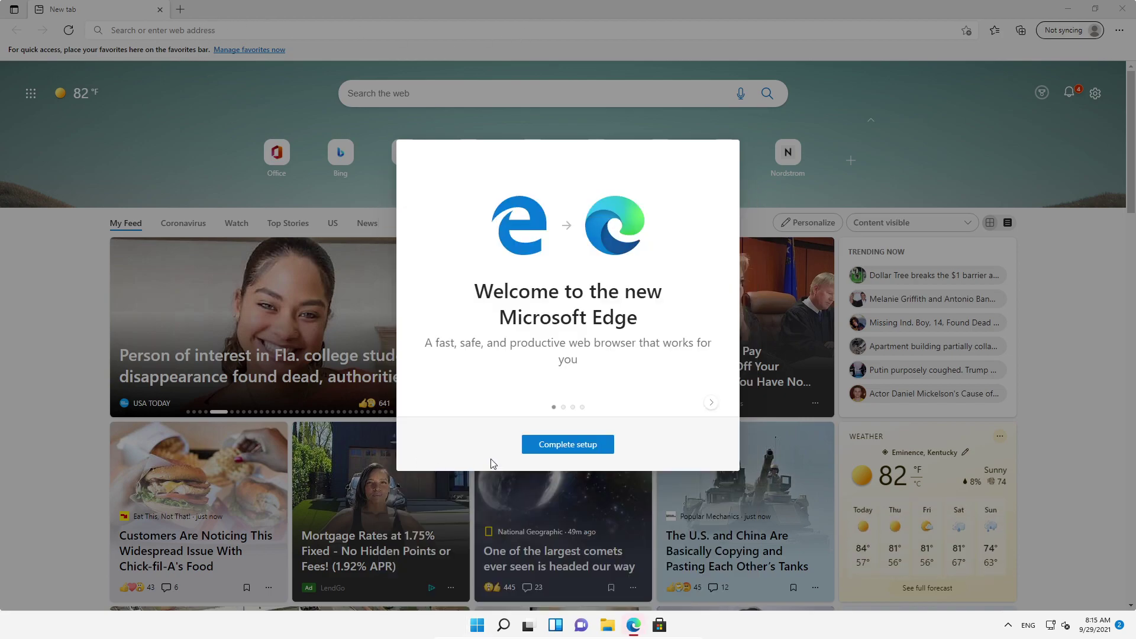
# Step: Complete Edge's first-run setup, confirming sync and personalization, and close the welcome tab
pyautogui.click(603, 443)
pyautogui.click(684, 452)
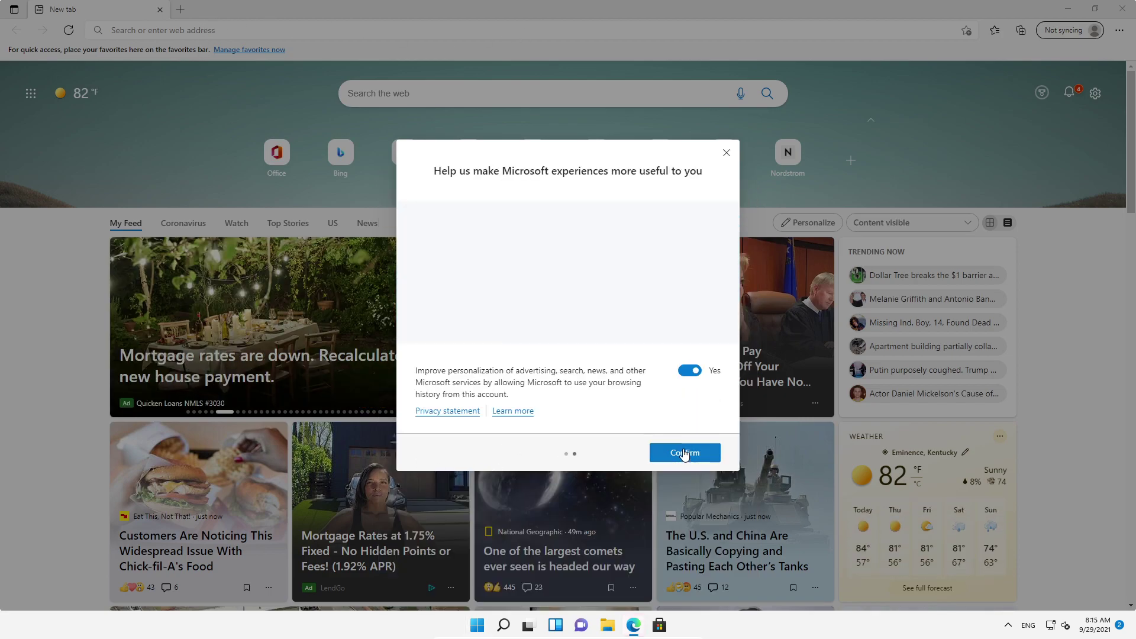
pyautogui.click(685, 452)
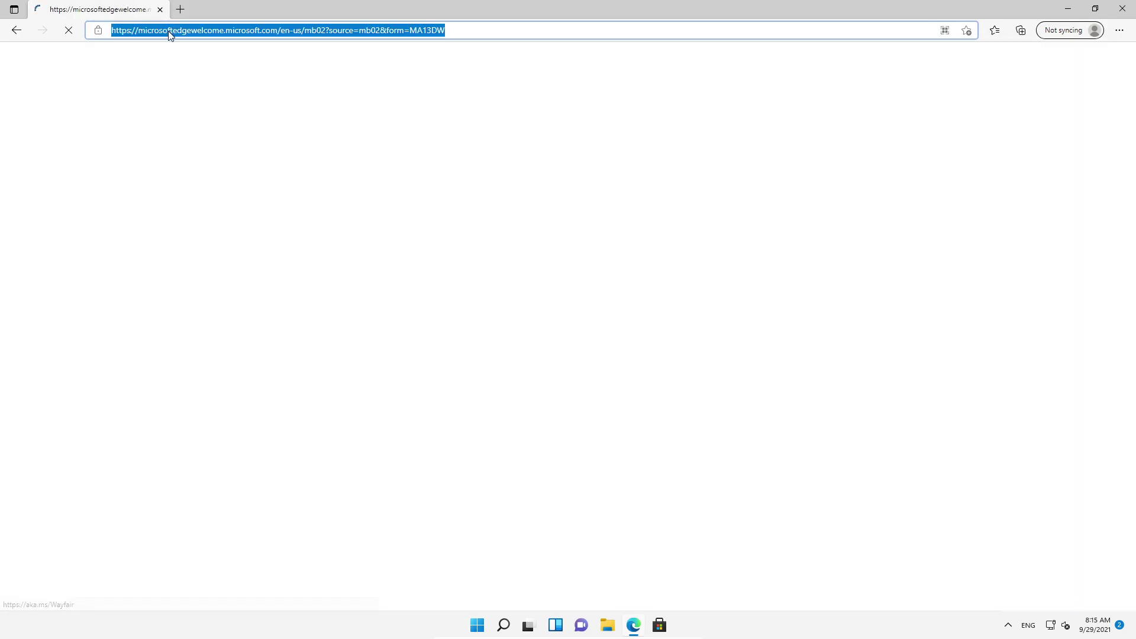
pyautogui.click(180, 9)
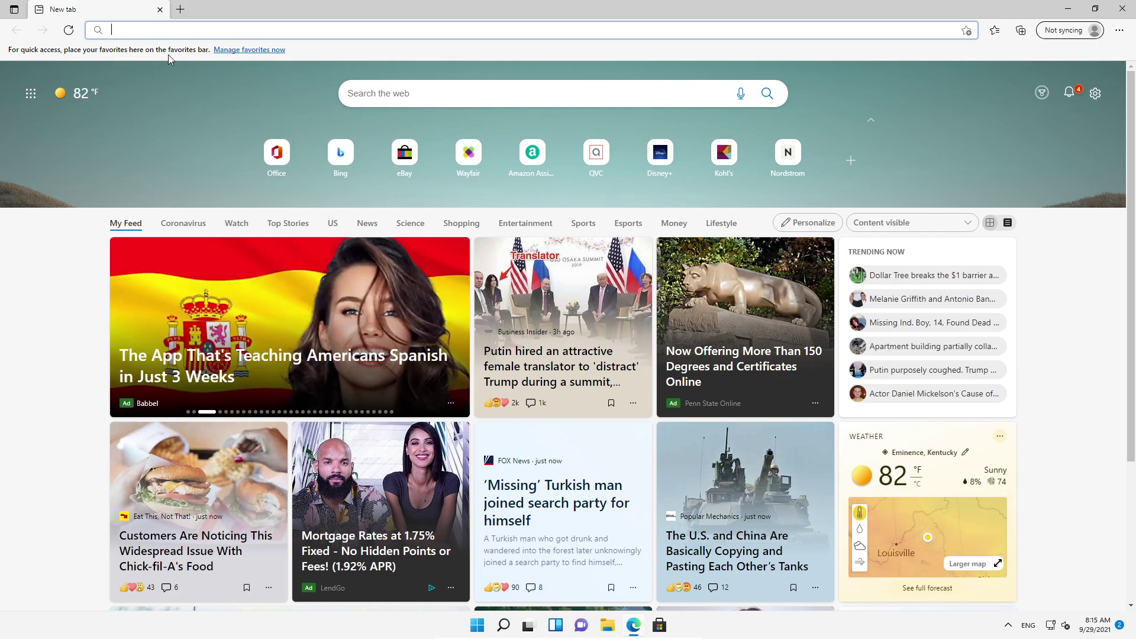
# Step: Search Bing for 'universal watermark remove' and open the Winaero Universal Watermark Disabler page
pyautogui.write('univ')
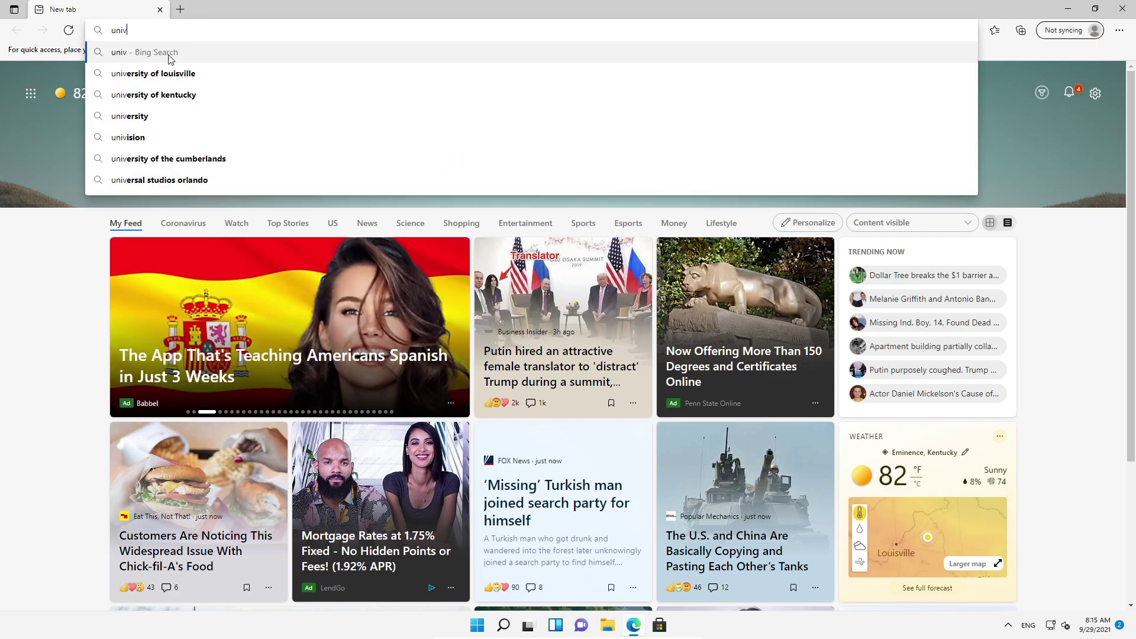
pyautogui.write('ersal water')
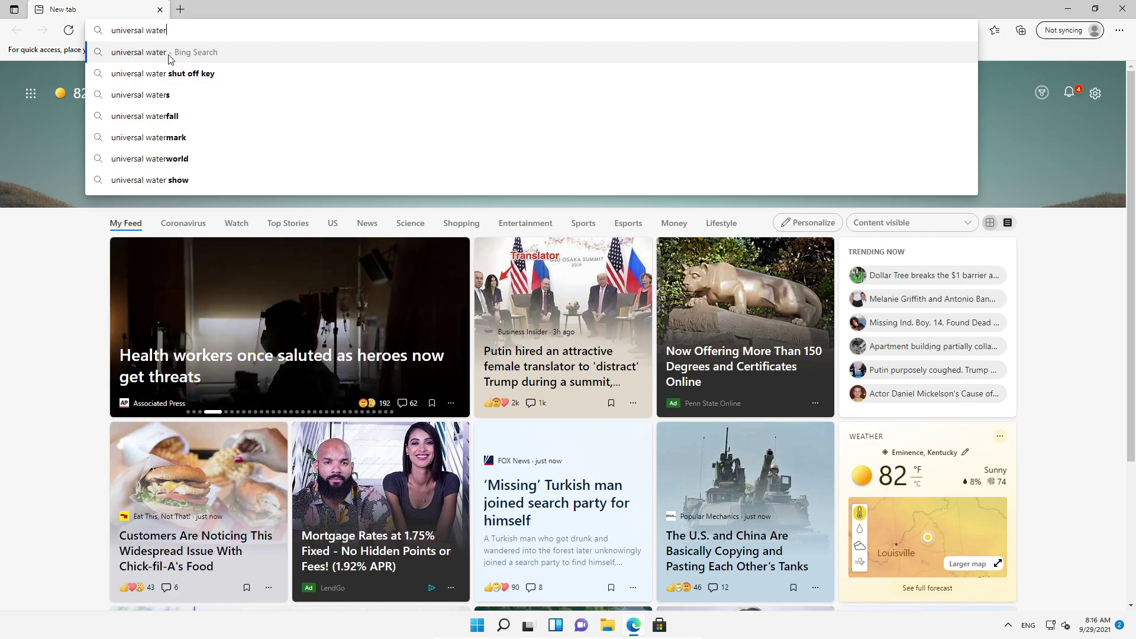
pyautogui.write('ma')
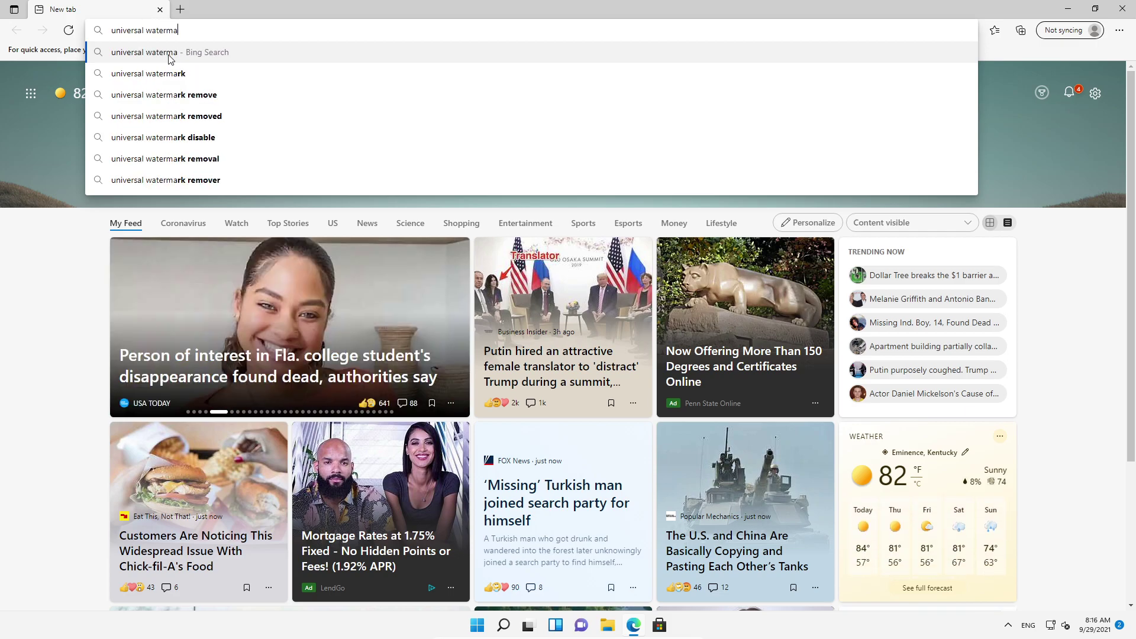
pyautogui.write('rk r')
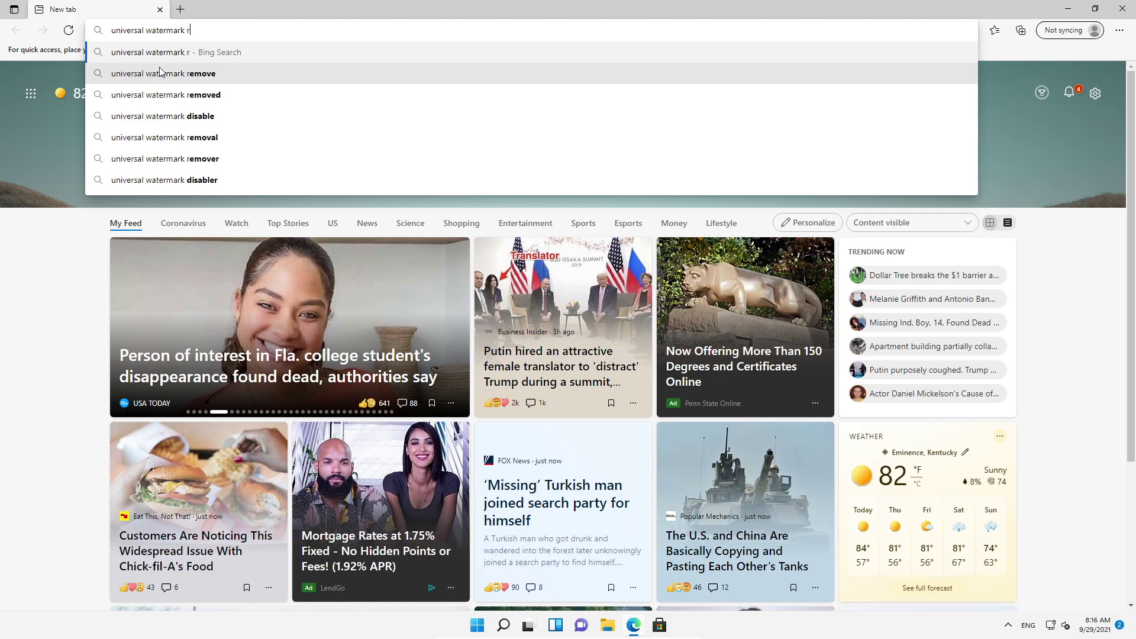
pyautogui.write('emove')
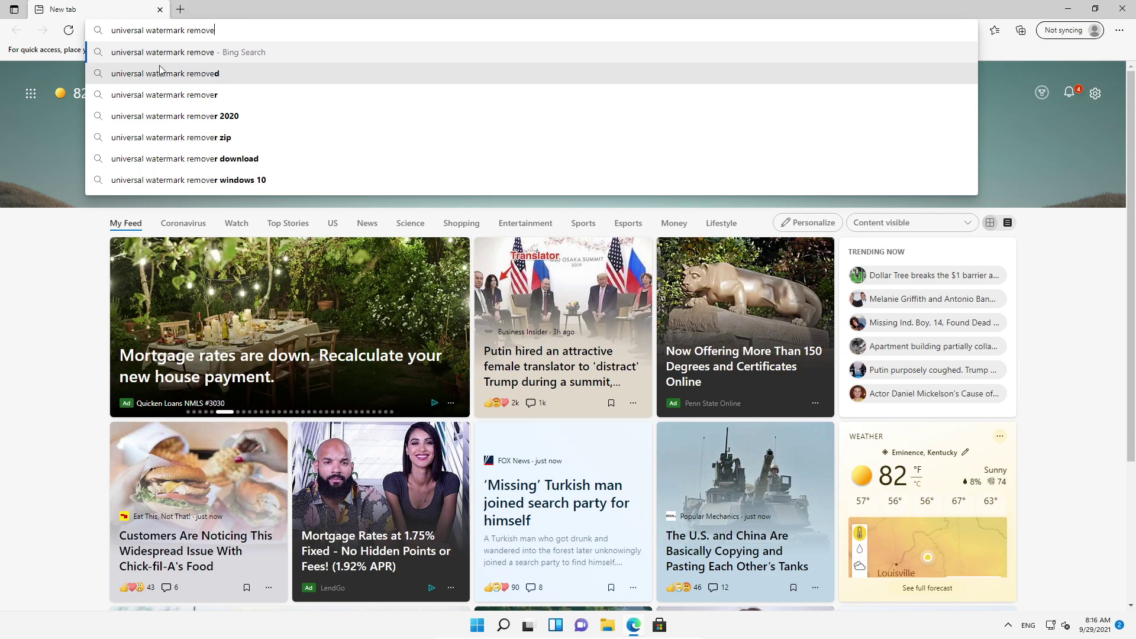
pyautogui.click(155, 93)
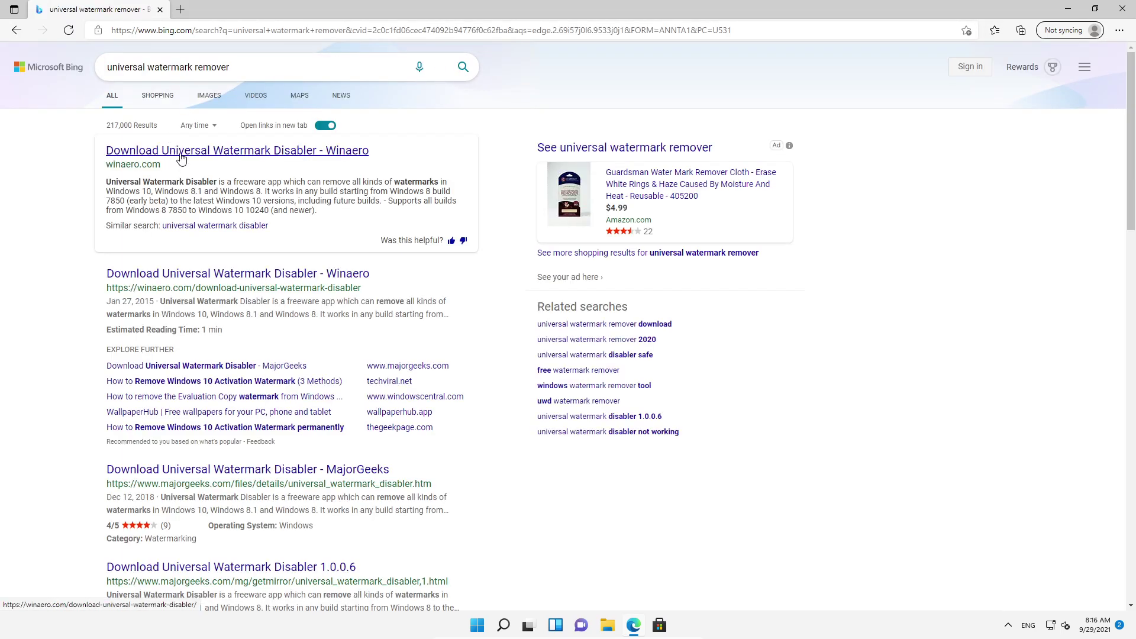
pyautogui.click(179, 155)
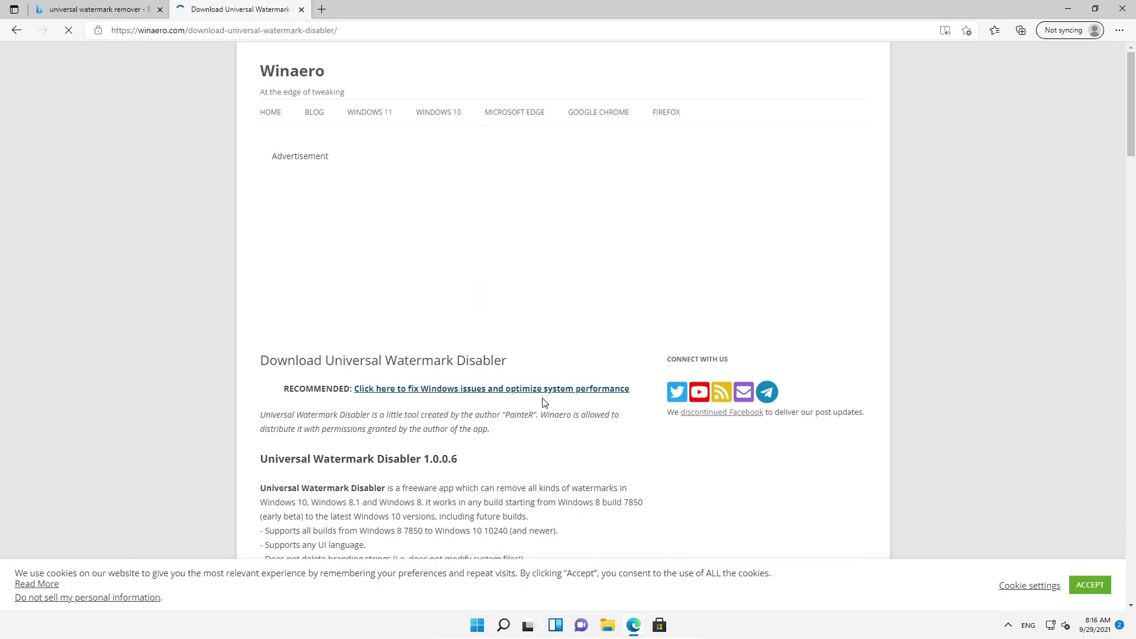
# Step: Download uwd.zip from the Winaero page and close the full-screen advertisement
pyautogui.scroll(-5, 545, 401)
pyautogui.scroll(-3, 550, 406)
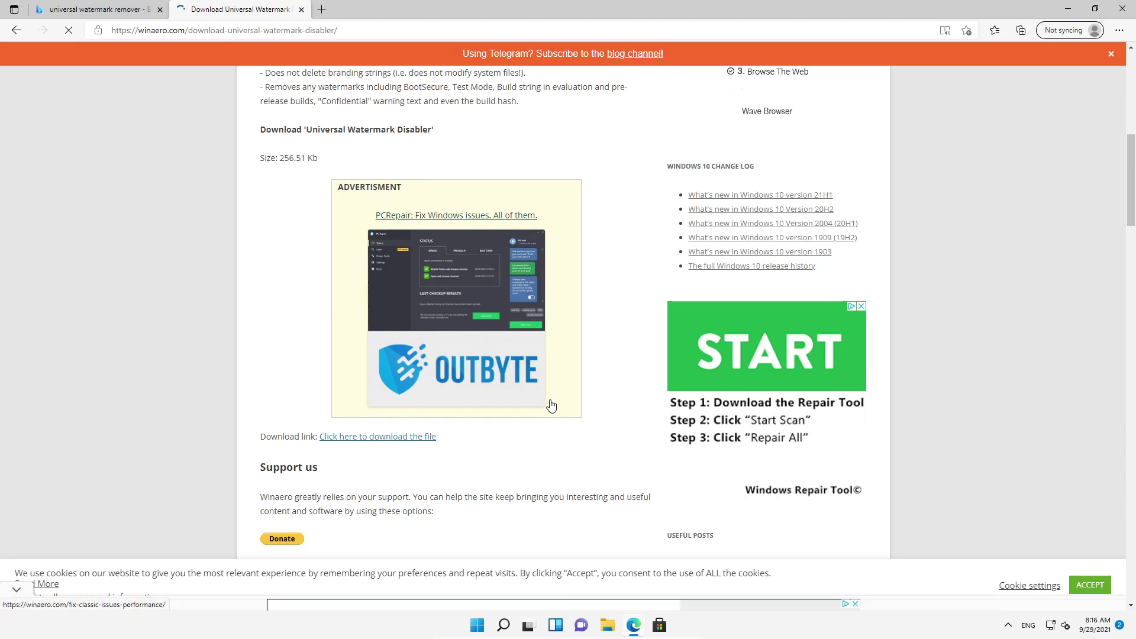
pyautogui.scroll(-5, 428, 433)
pyautogui.scroll(-7, 413, 441)
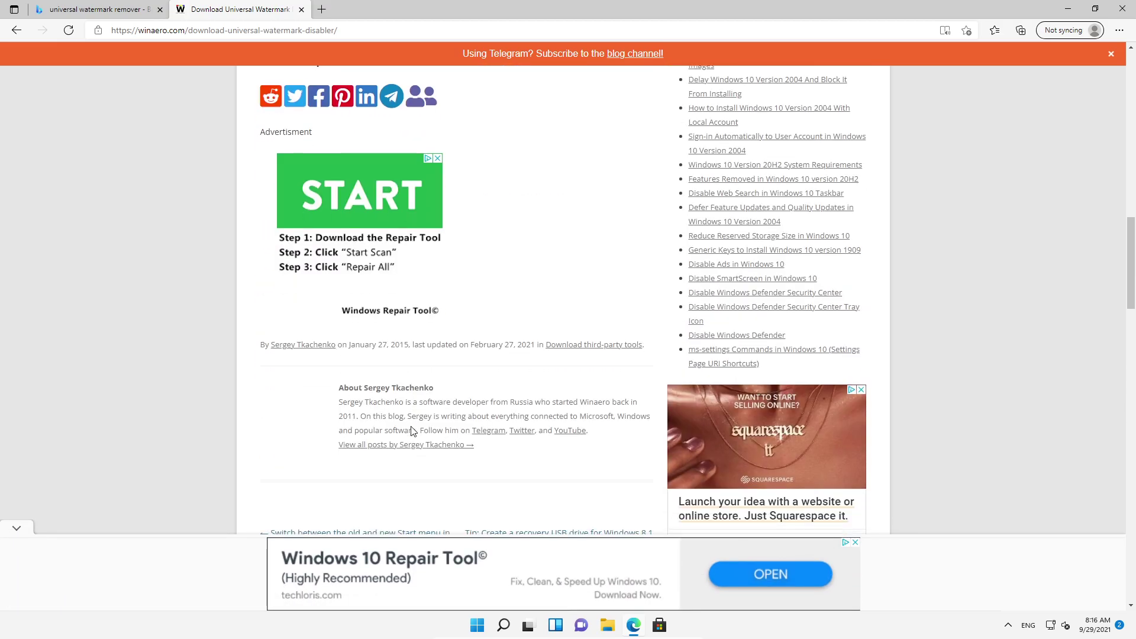
pyautogui.scroll(15, 426, 419)
pyautogui.scroll(-4, 558, 317)
pyautogui.scroll(-5, 573, 121)
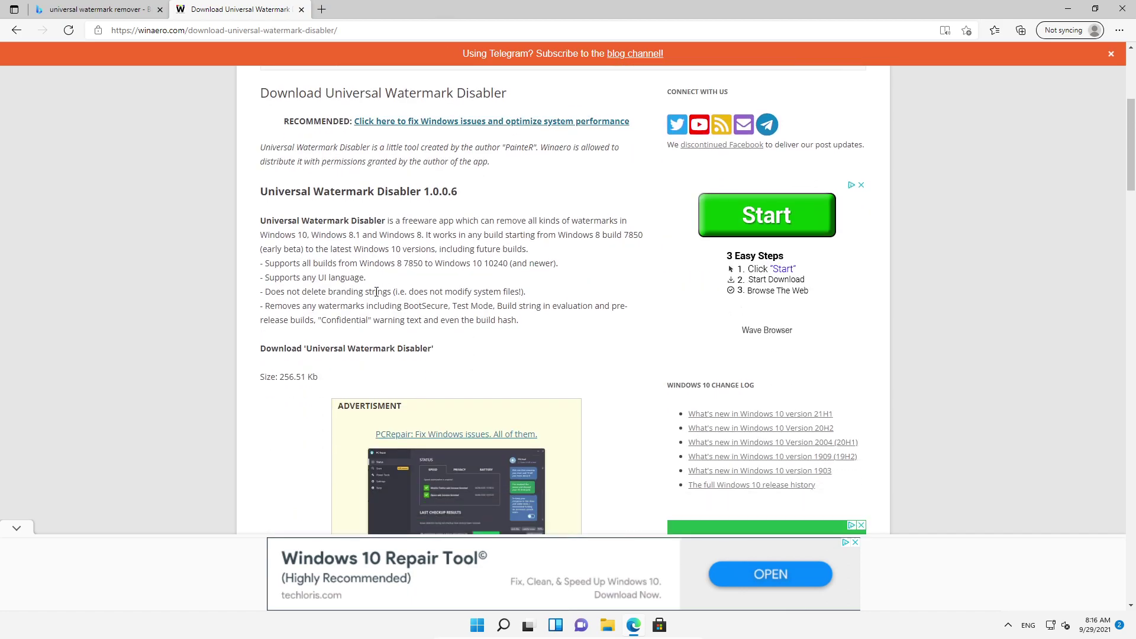
pyautogui.click(377, 351)
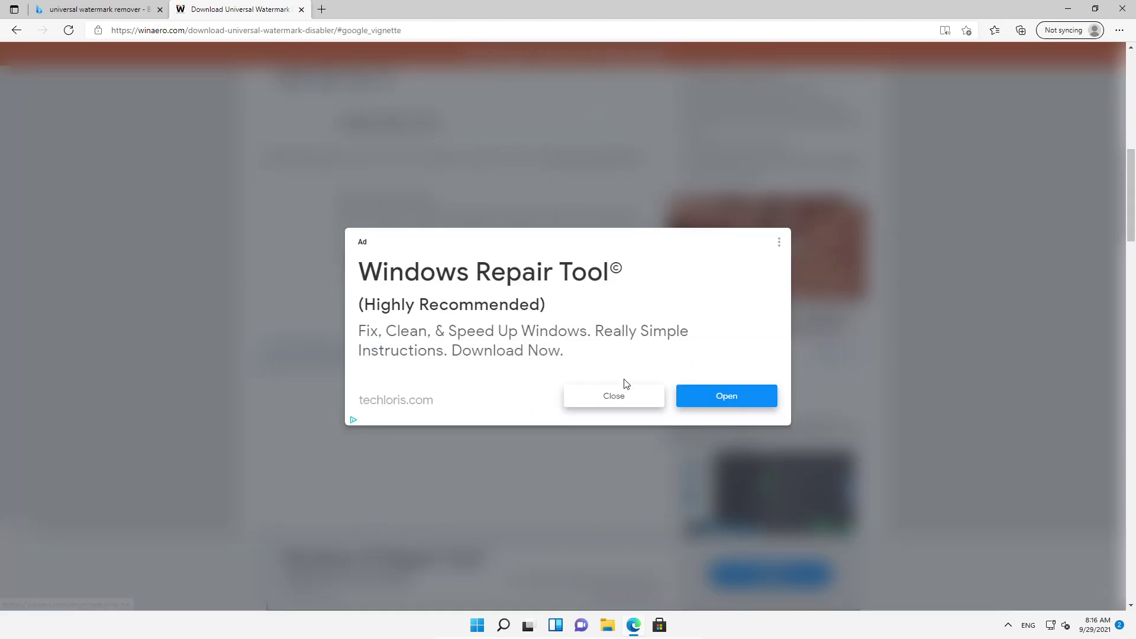
pyautogui.click(613, 396)
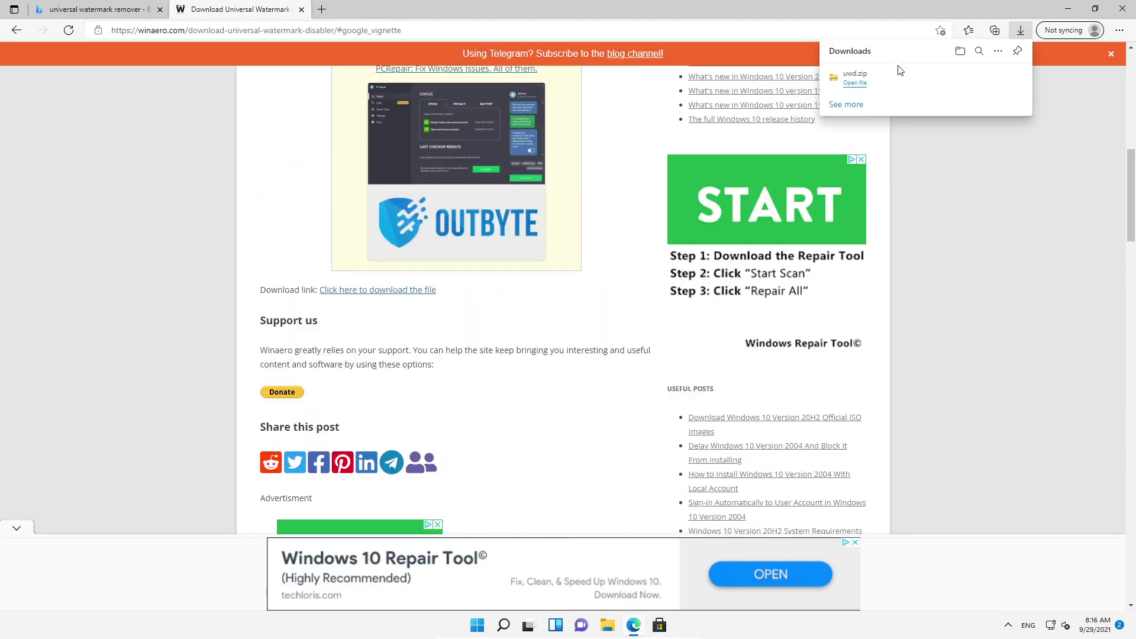
# Step: Run the uwd application from the downloaded uwd.zip archive with administrator permission
pyautogui.click(855, 77)
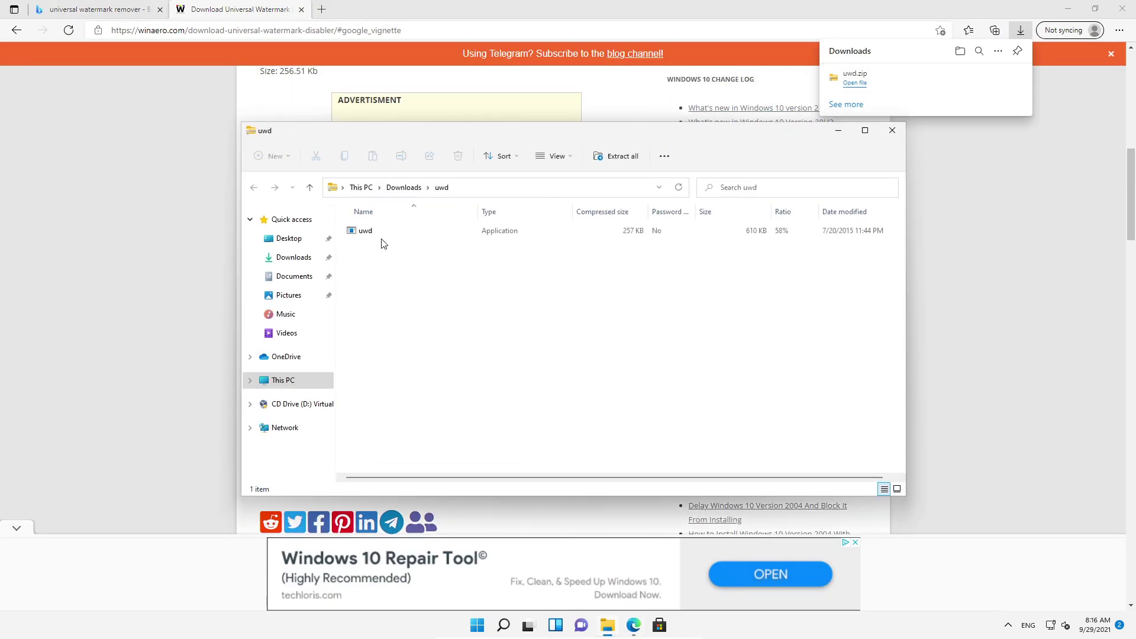
pyautogui.doubleClick(381, 233)
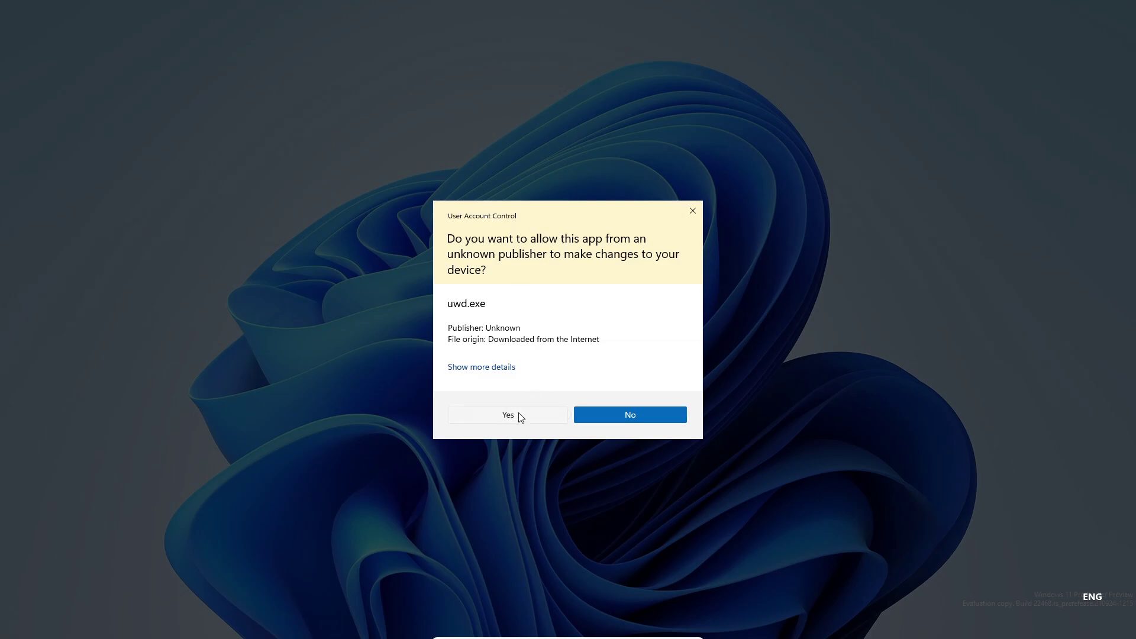
pyautogui.click(518, 415)
# Step: Close Edge and install the watermark remover, accepting the untested-build warning
pyautogui.moveTo(819, 11); pyautogui.dragTo(245, 326)
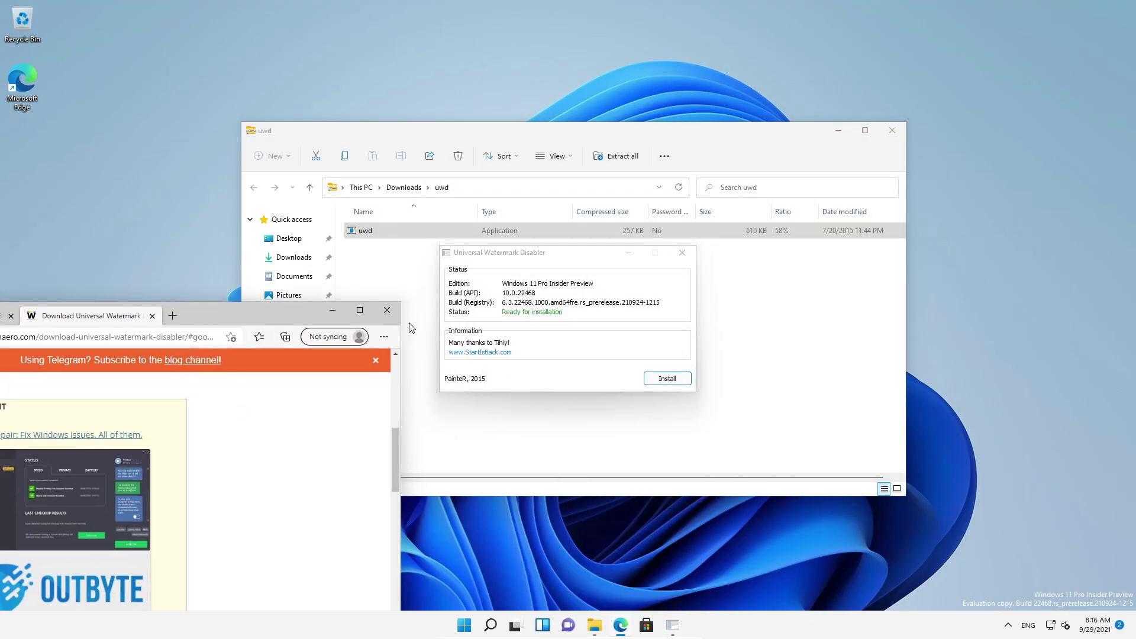
pyautogui.click(387, 311)
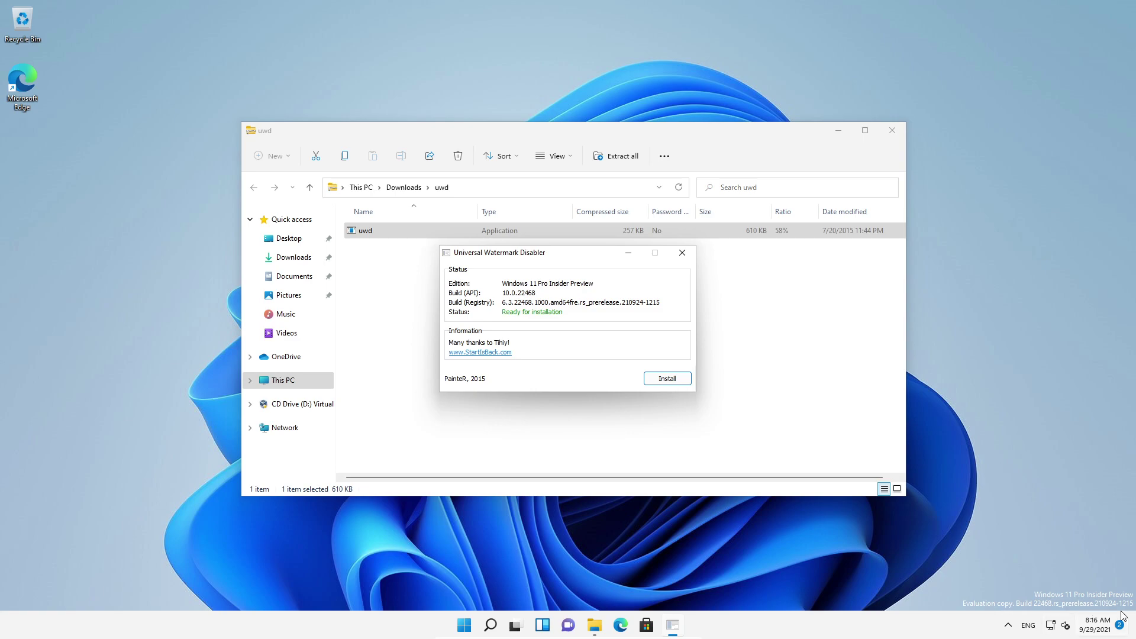
pyautogui.click(675, 379)
pyautogui.click(604, 351)
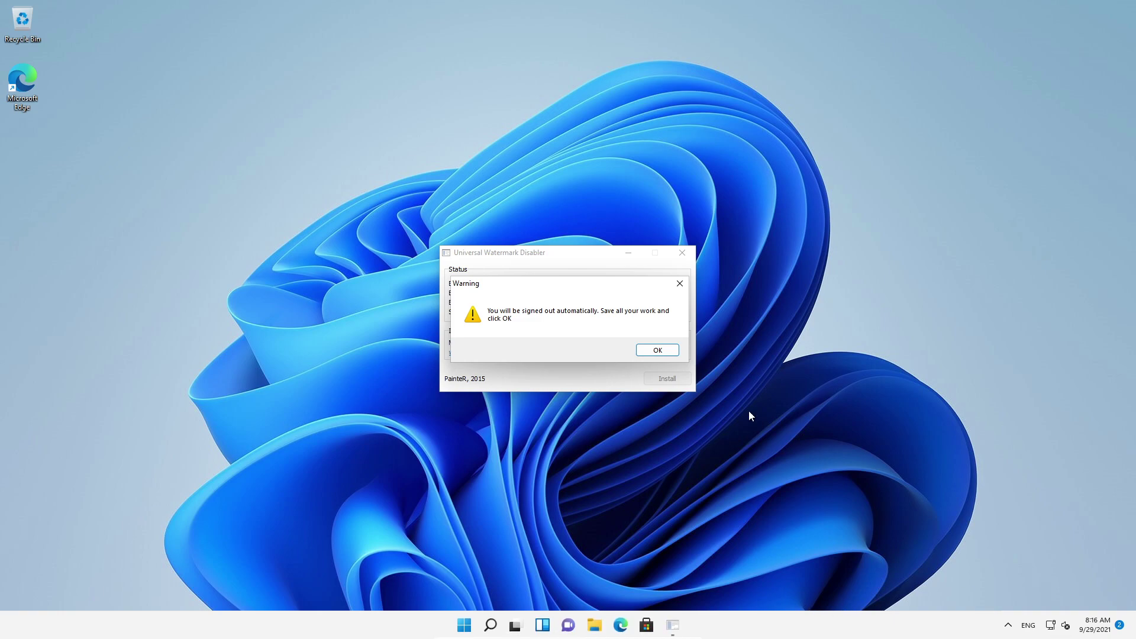
# Step: Accept the automatic sign-out and sign back in with the PIN after one failed attempt
pyautogui.click(658, 352)
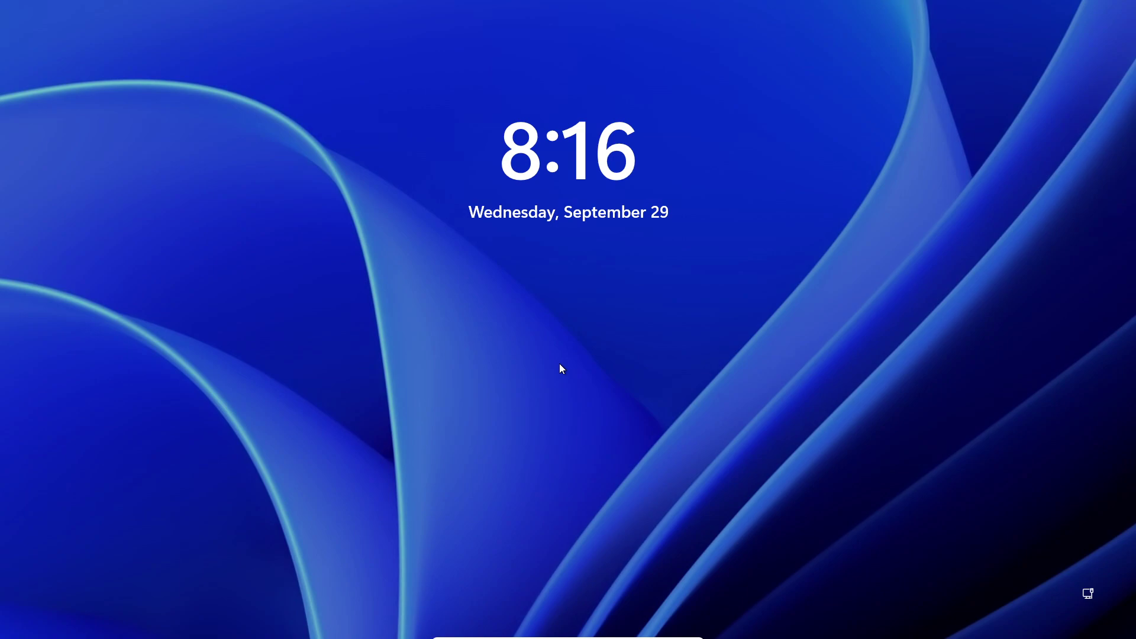
pyautogui.click(559, 364)
pyautogui.write('••••')
pyautogui.press('Return')
pyautogui.press('Return')
pyautogui.press('Return')
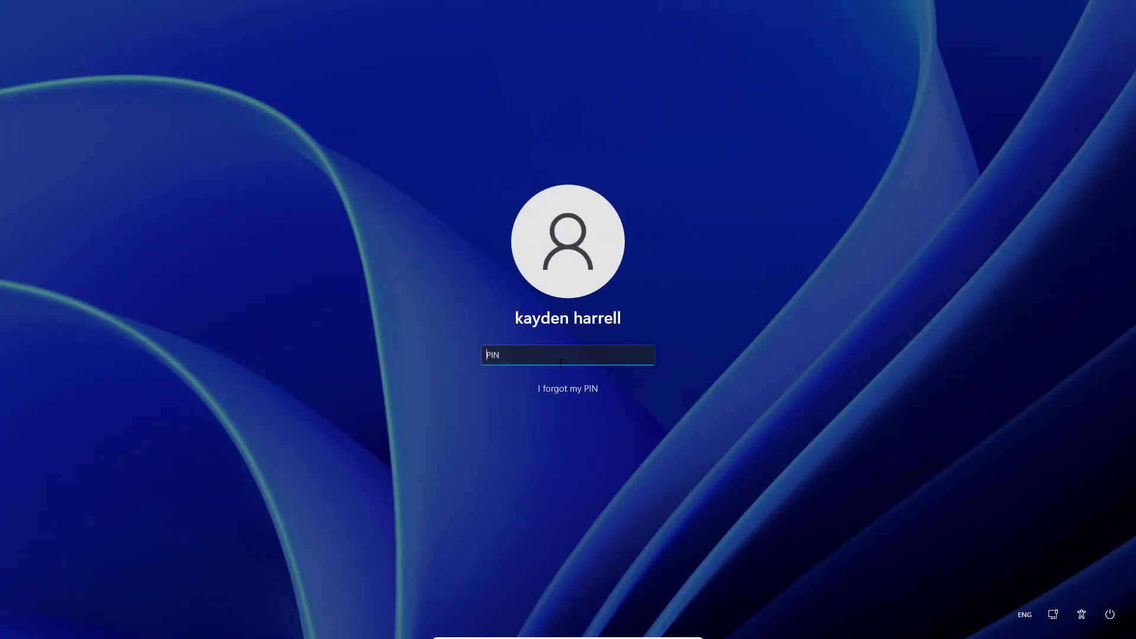
pyautogui.write('••••')
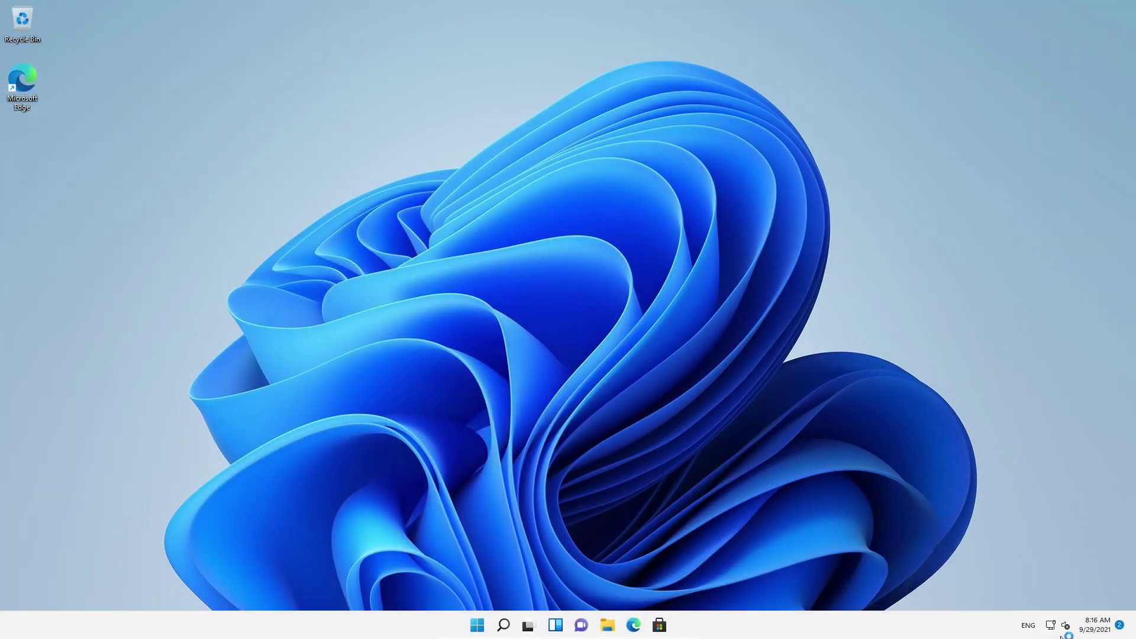
pyautogui.click(1066, 629)
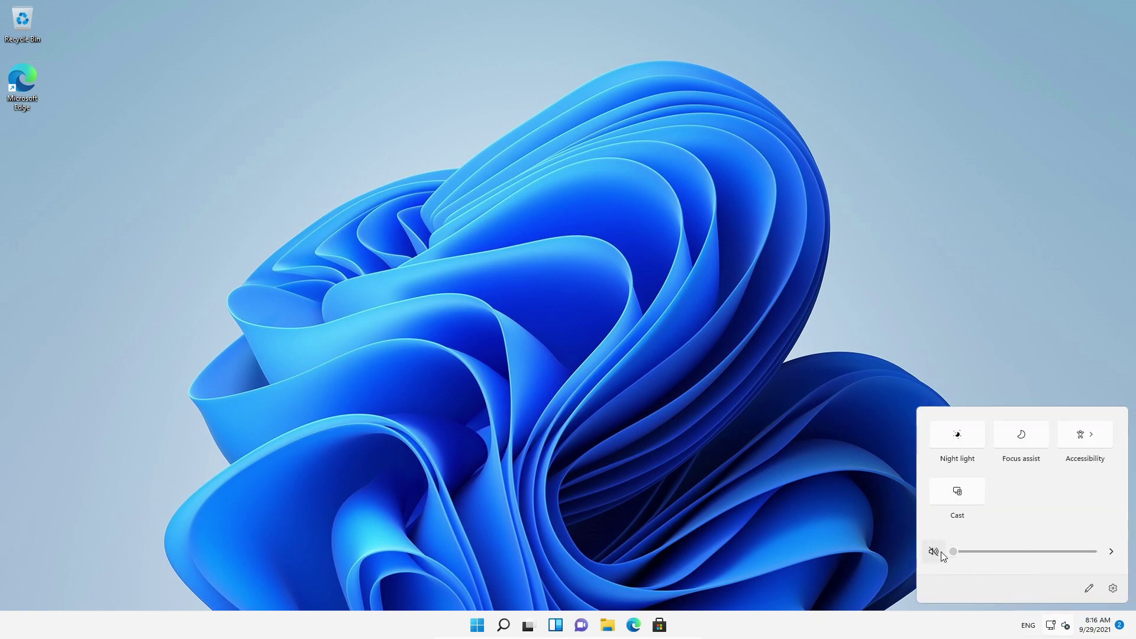
# Step: Close Quick Settings and open Windows Terminal in the Desktop folder from the desktop's context menu
pyautogui.click(807, 486)
pyautogui.moveTo(1119, 590); pyautogui.dragTo(1080, 583)
pyautogui.moveTo(68, 12); pyautogui.dragTo(56, 1)
pyautogui.moveTo(95, 1); pyautogui.dragTo(268, 185)
pyautogui.moveTo(433, 158); pyautogui.dragTo(261, 166)
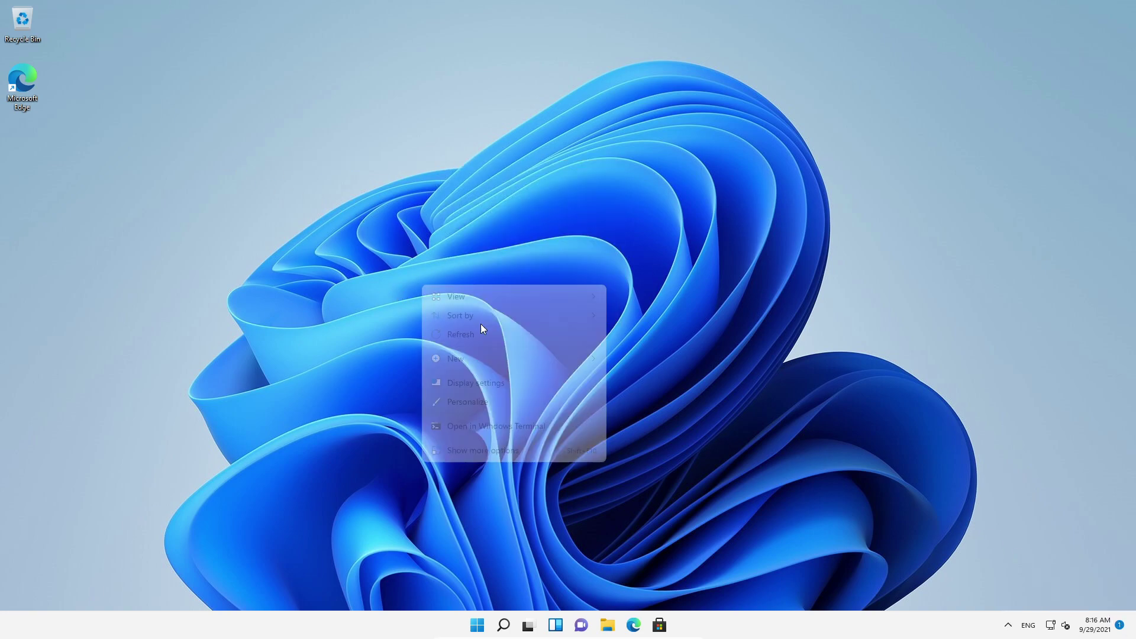
pyautogui.rightClick(422, 309)
pyautogui.click(565, 448)
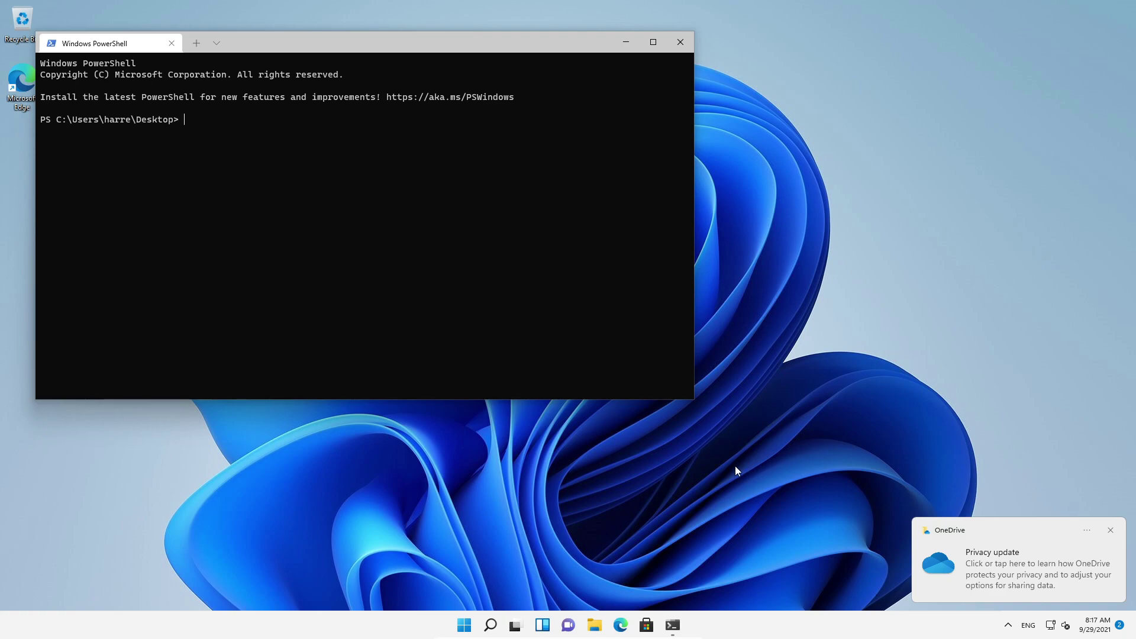
# Step: Run 'winget install brave' in PowerShell, which isn't recognized, then start a Windows search
pyautogui.click(430, 308)
pyautogui.write('winget install brave')
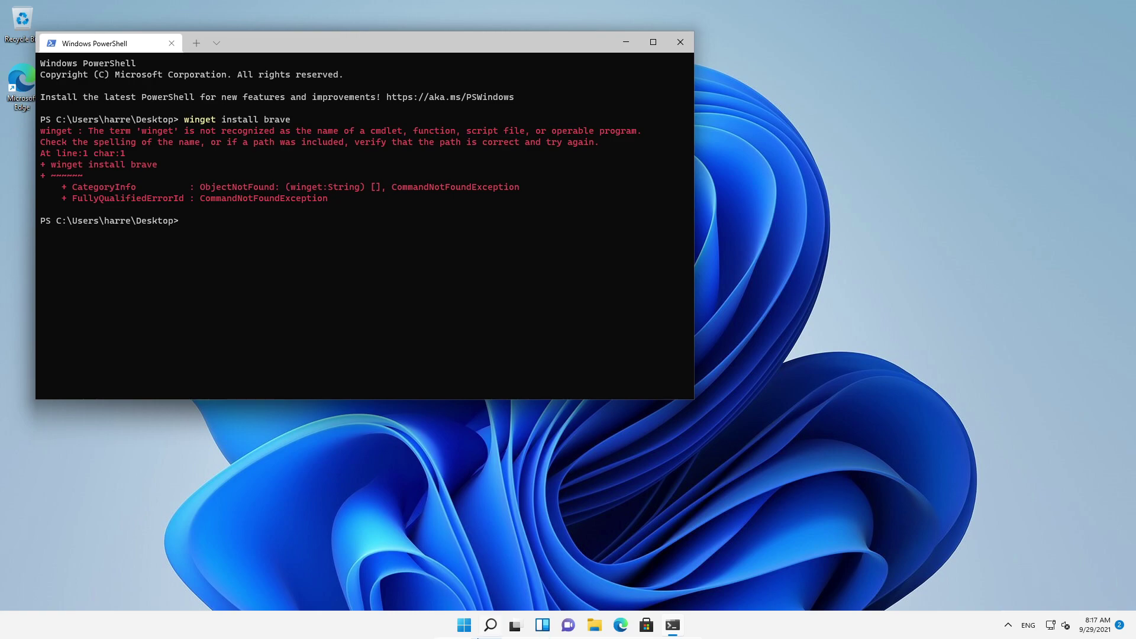
pyautogui.click(465, 626)
pyautogui.write('w')
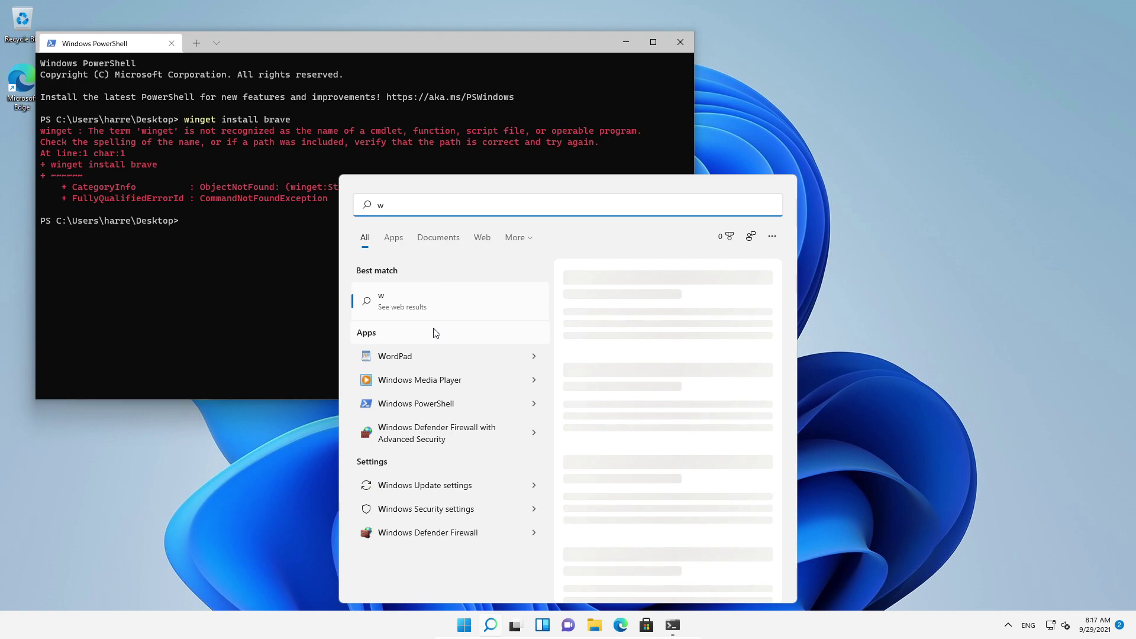
pyautogui.press('BackSpace')
pyautogui.write('a')
pyautogui.press('BackSpace')
# Step: Launch Microsoft Store via 'micro' search and open the App Installer page from an 'app' search
pyautogui.write('micro')
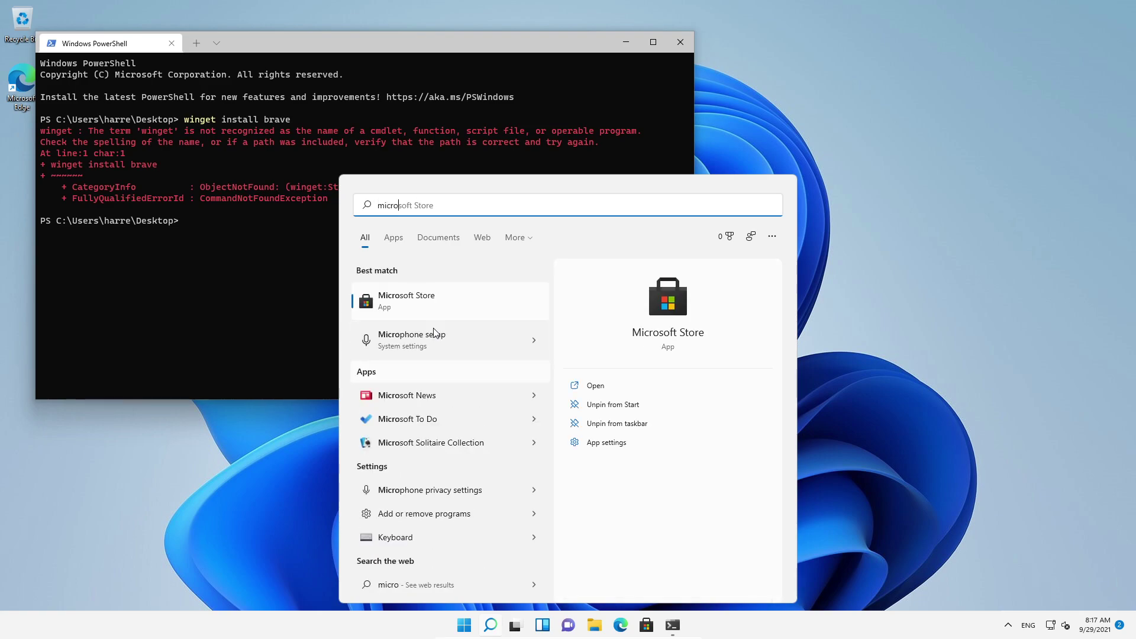
pyautogui.press('Return')
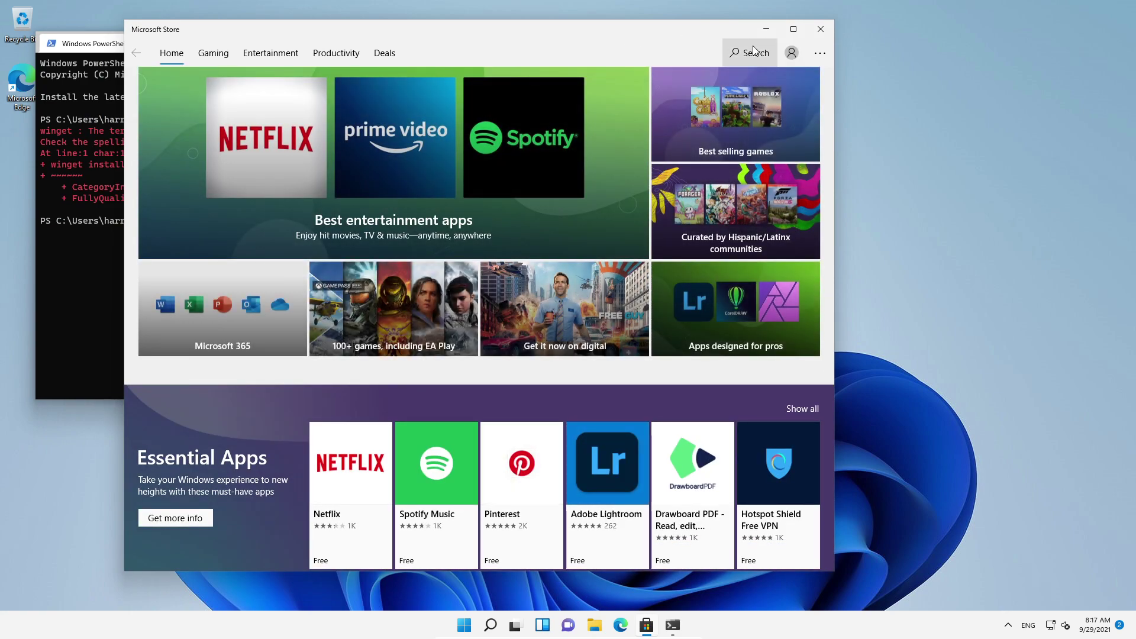
pyautogui.click(754, 52)
pyautogui.write('app in')
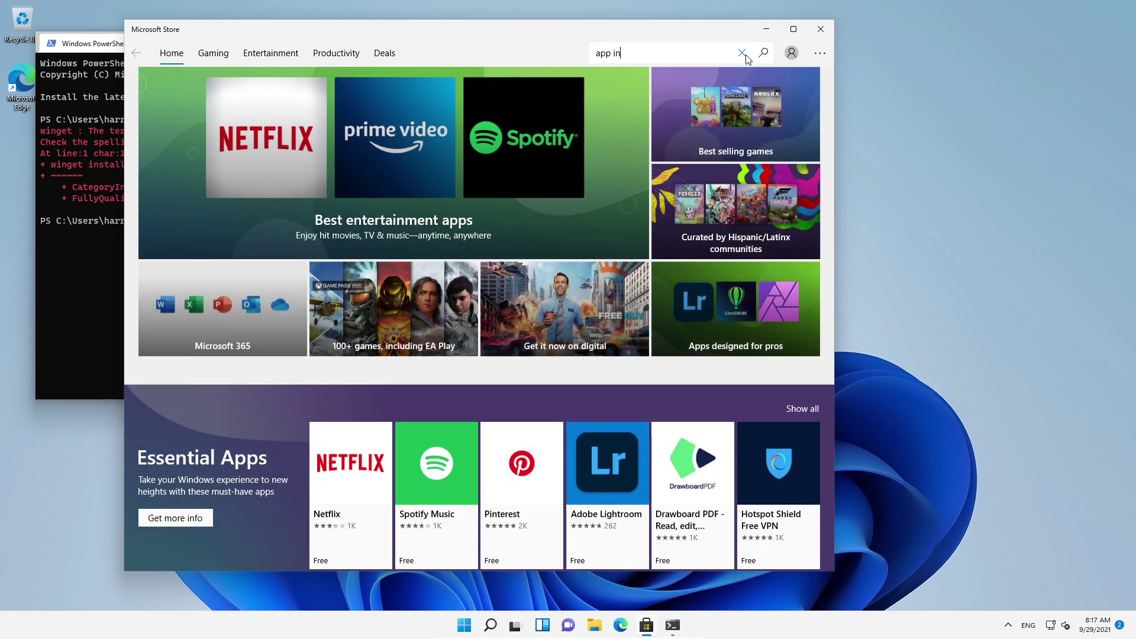
pyautogui.press('Return')
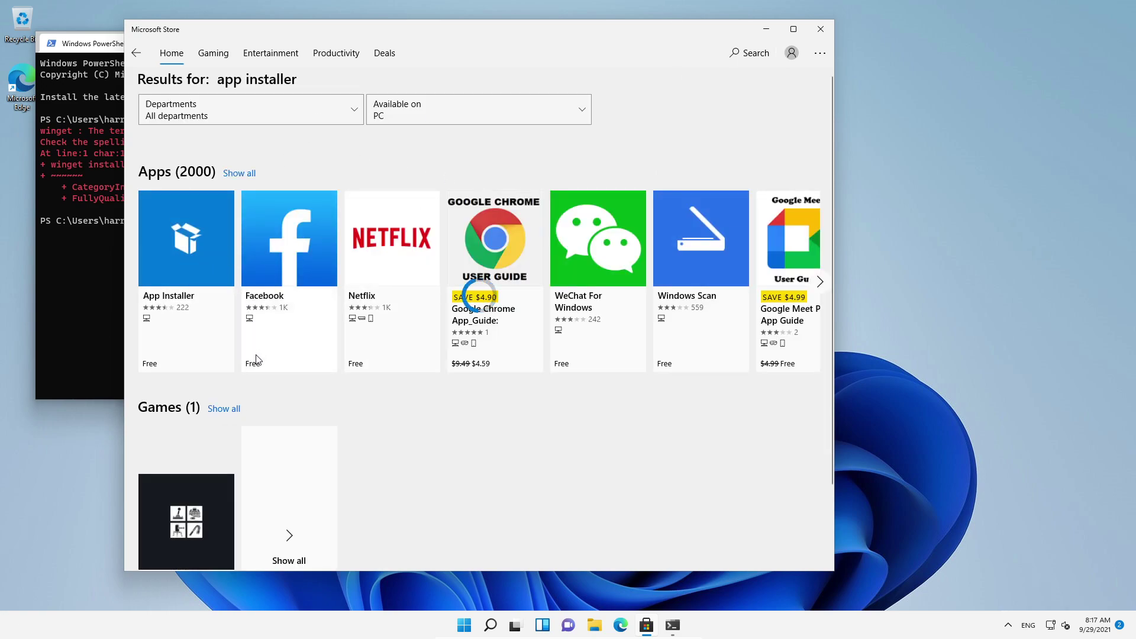
pyautogui.click(212, 340)
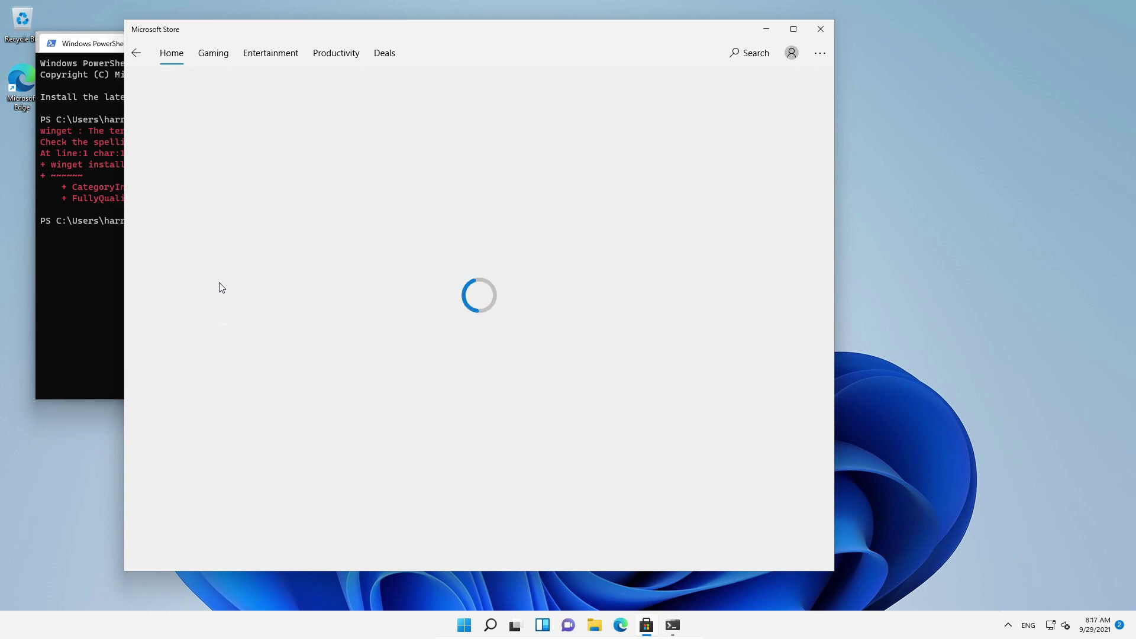
# Step: Get the App Installer update, then move aside and close Microsoft Store
pyautogui.click(719, 118)
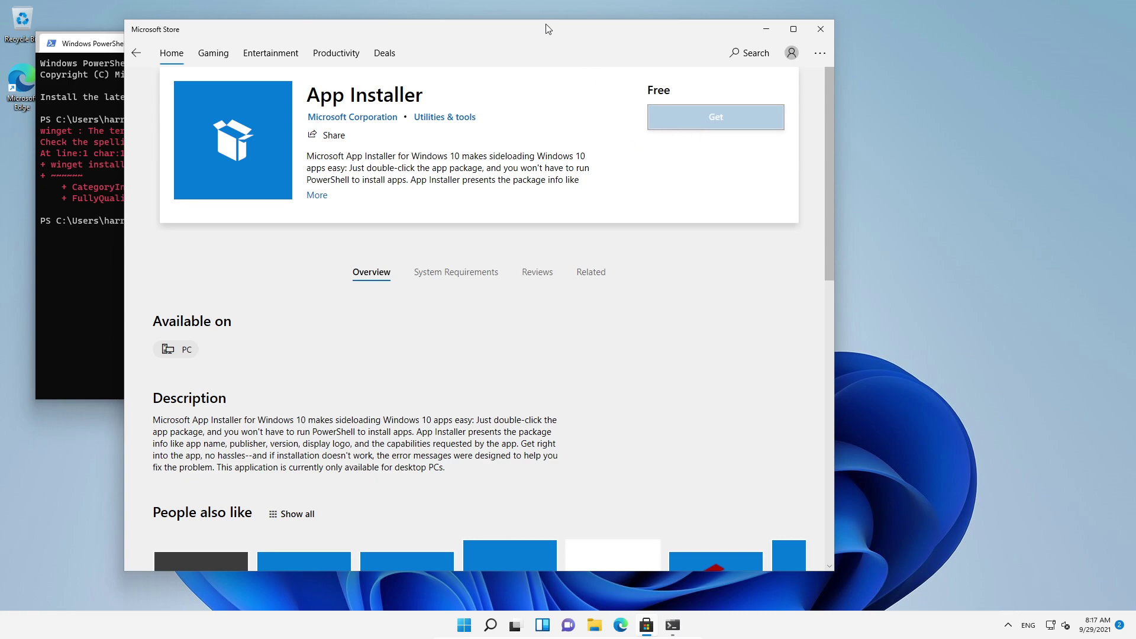
pyautogui.moveTo(509, 32); pyautogui.dragTo(745, 39)
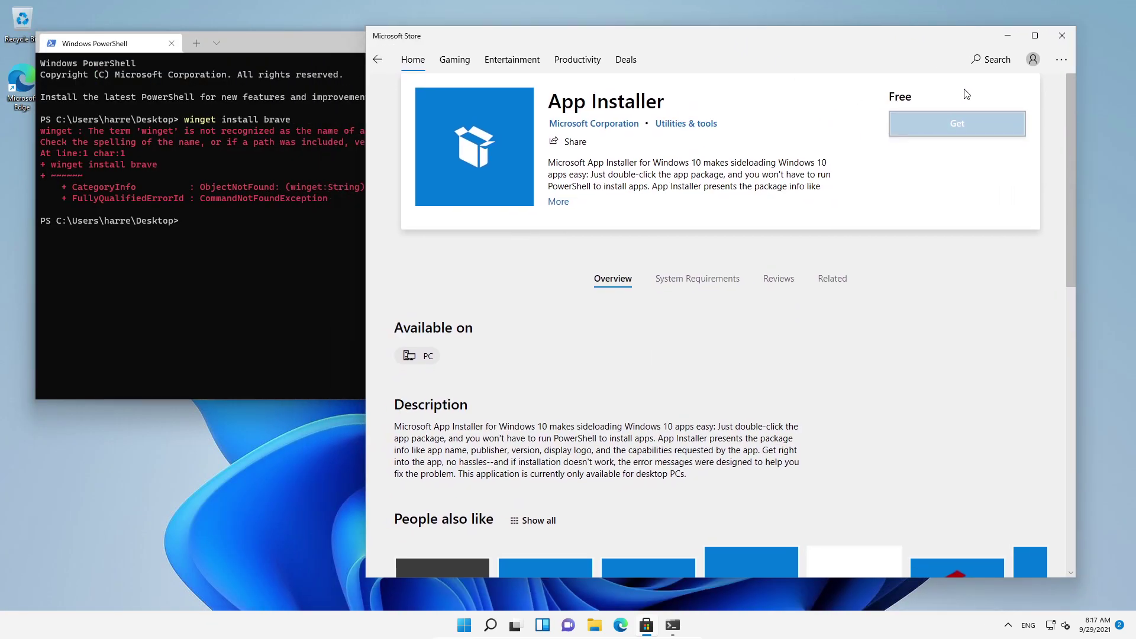
pyautogui.click(1062, 36)
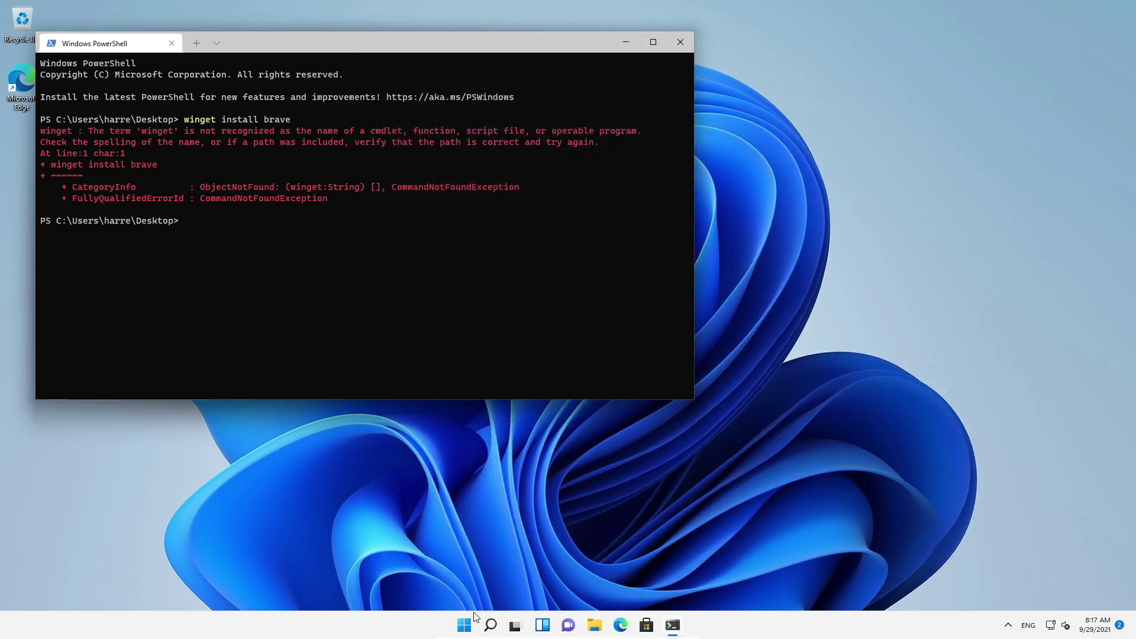
# Step: Shut down Windows 11 from Start and confirm closing the virtual machine in VirtualBox
pyautogui.click(473, 630)
pyautogui.click(714, 584)
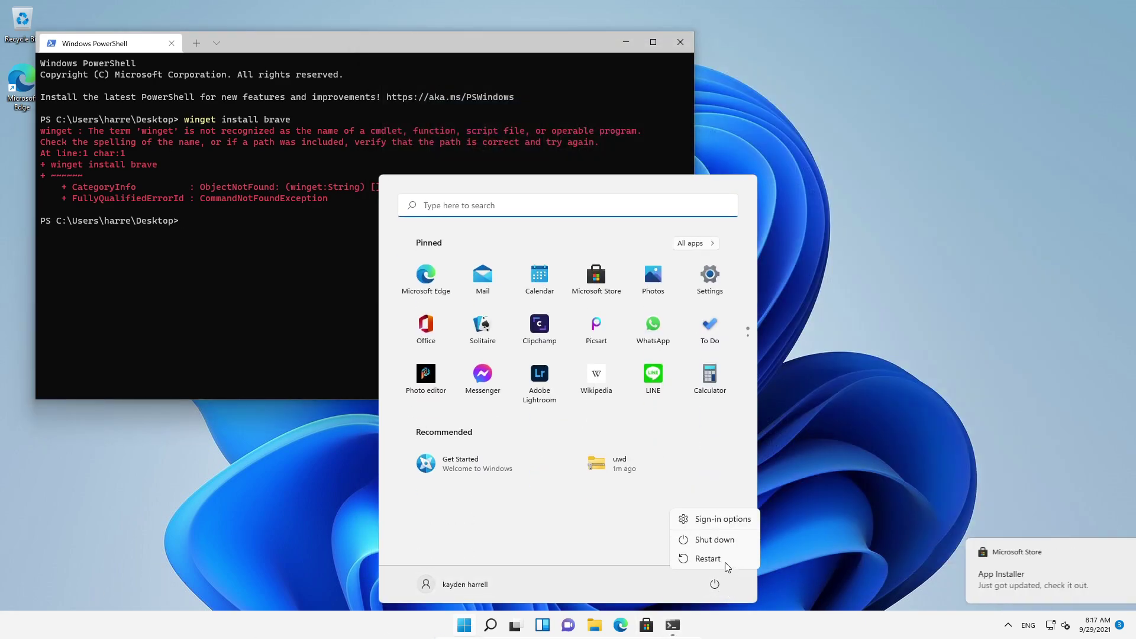
pyautogui.click(714, 540)
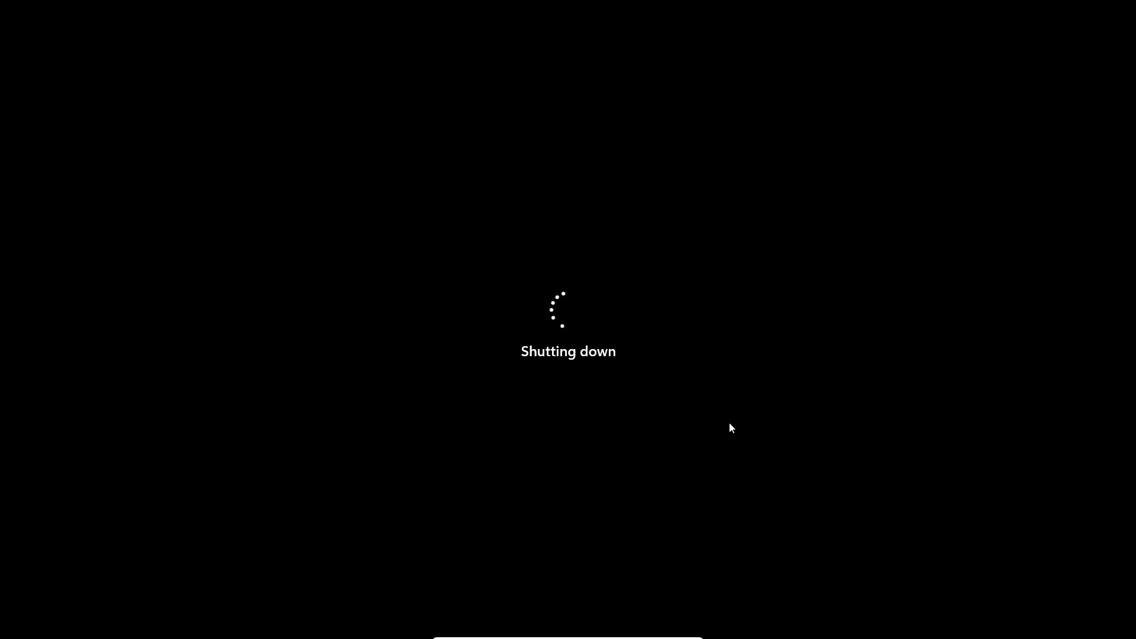
pyautogui.click(694, 632)
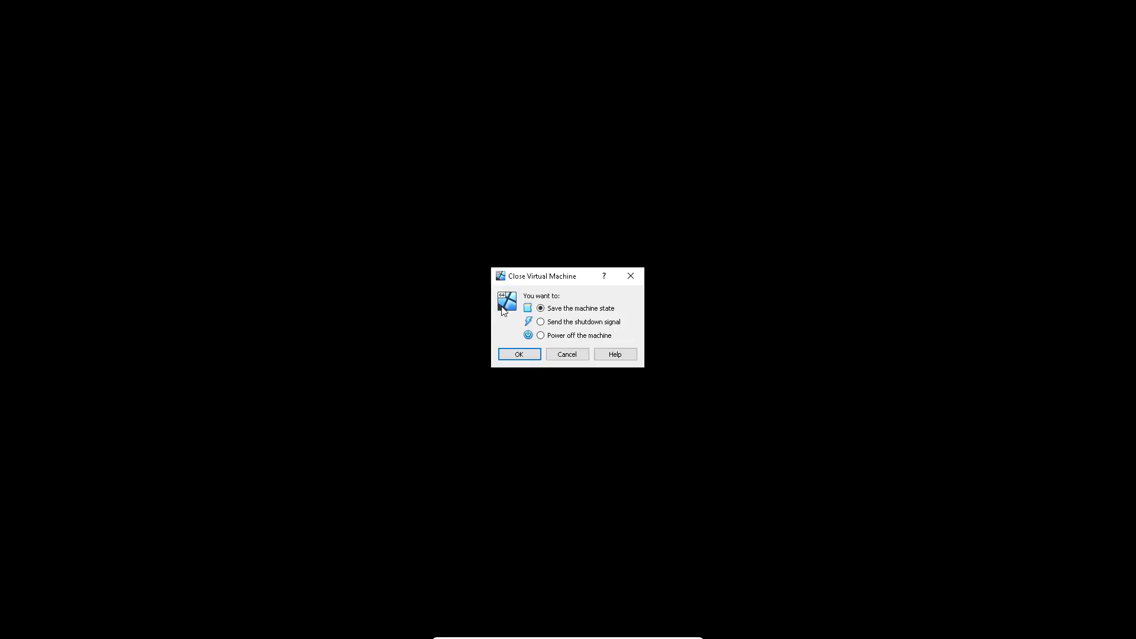
pyautogui.click(530, 354)
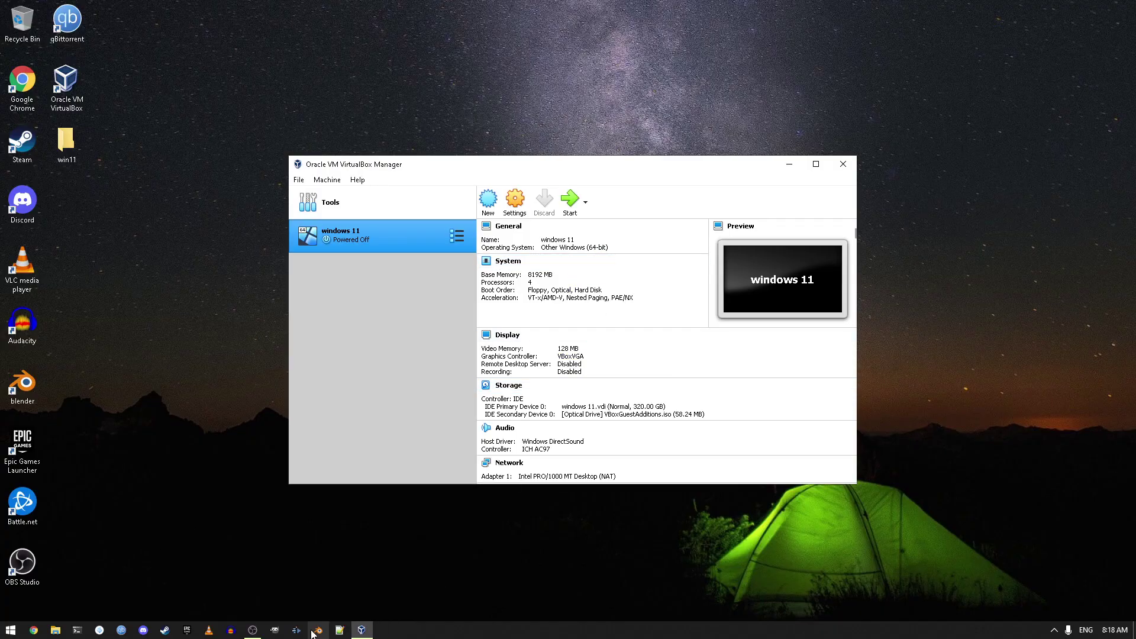